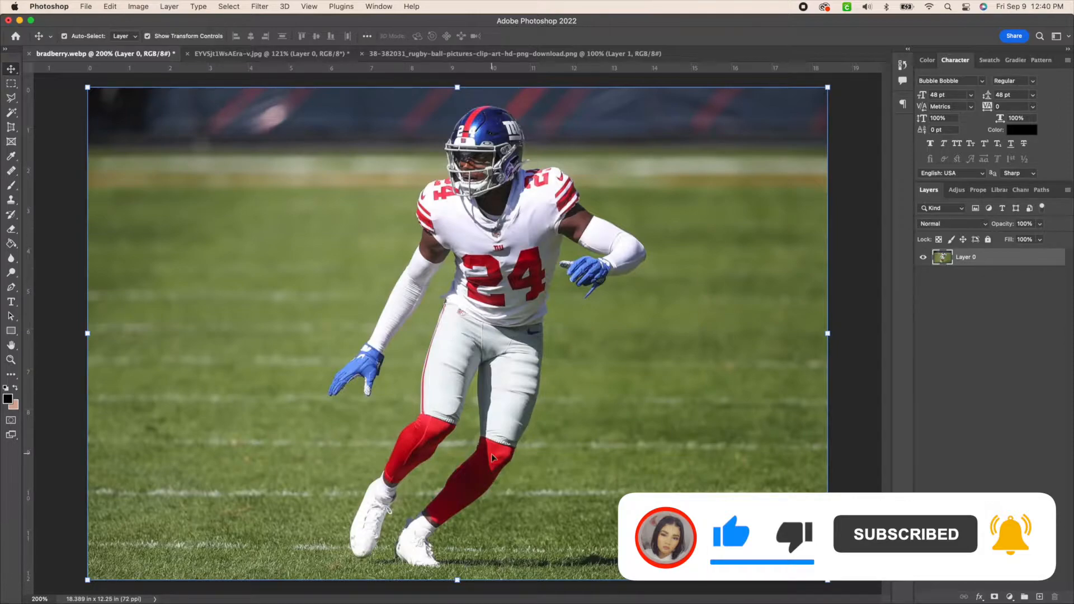
Bring up the football clip-art document and leave its layer unlocked.
left_click(244, 55)
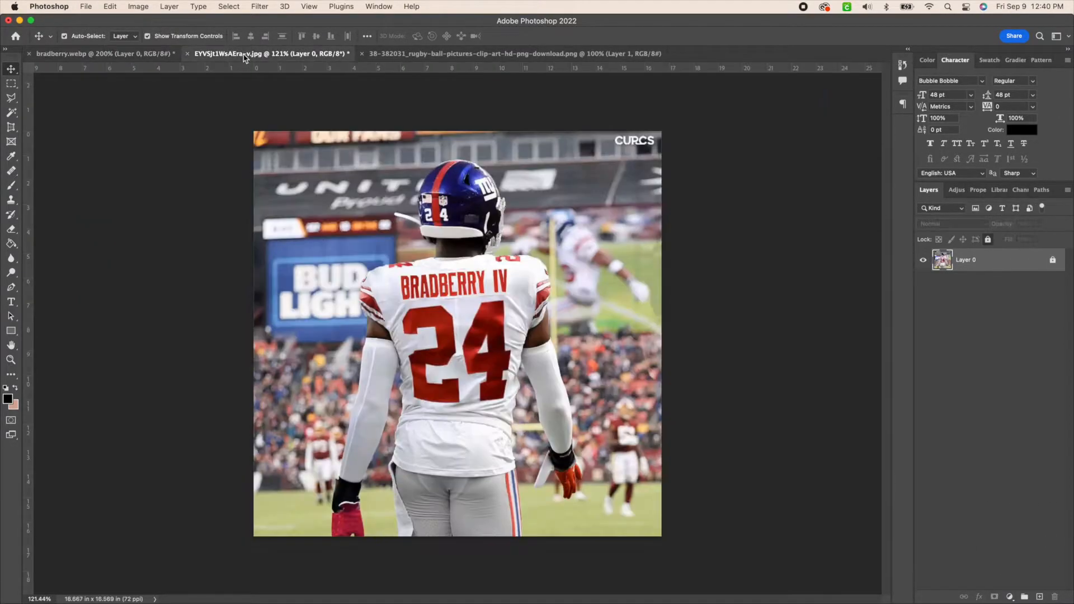
left_click(493, 54)
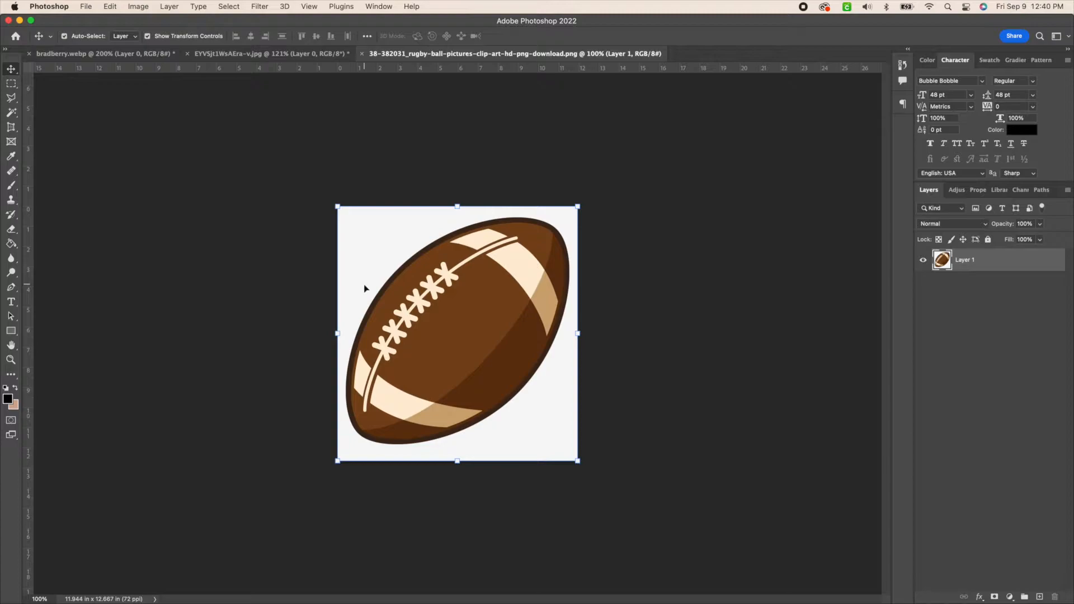
left_click(988, 240)
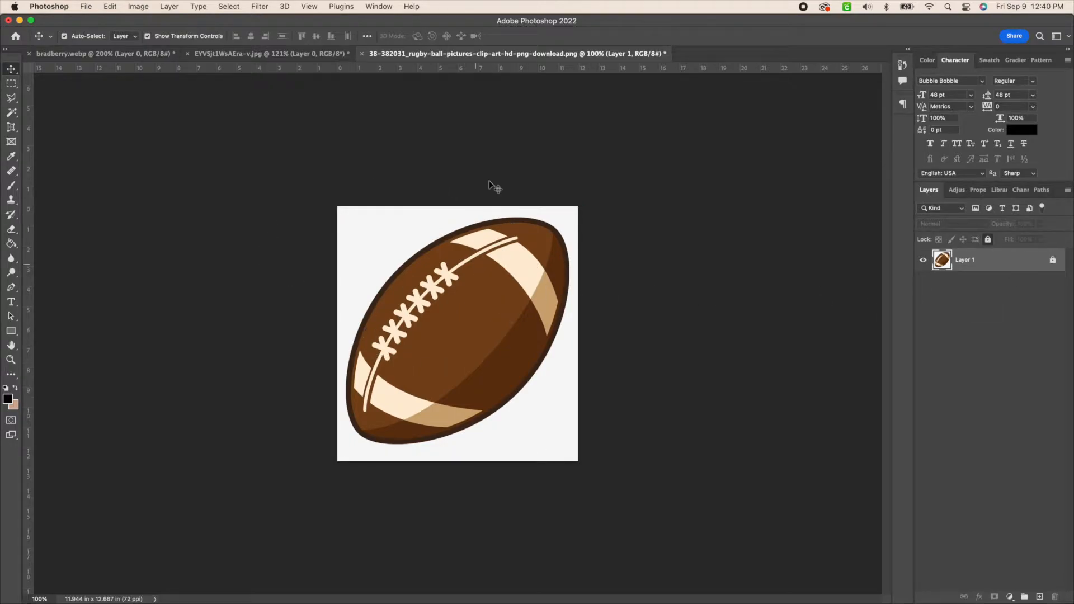
left_click(1052, 262)
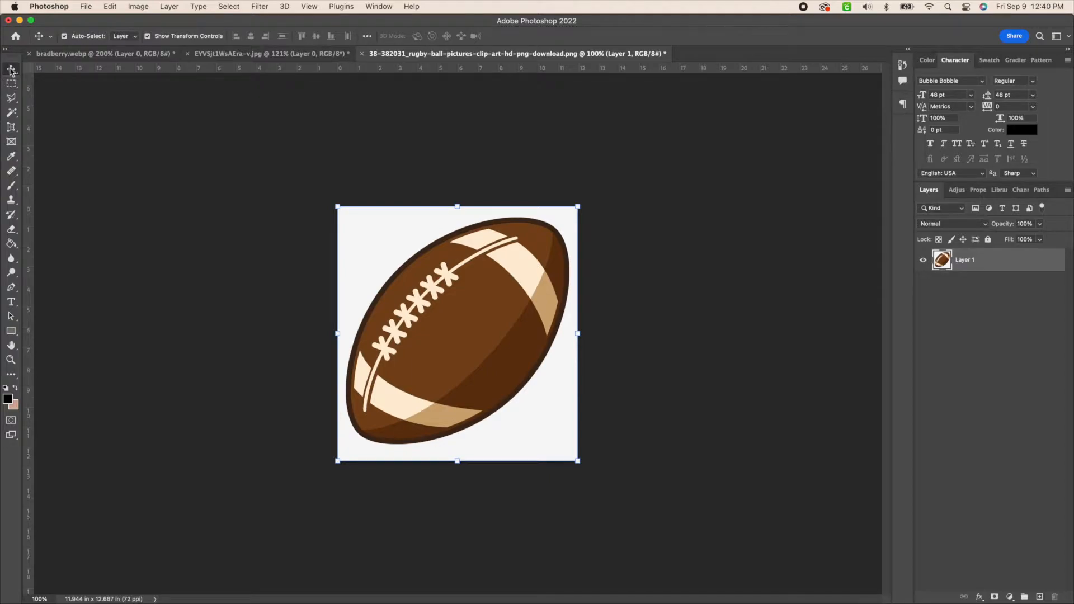
Select the white background around the football with the Magic Wand tool, delete it, and deselect.
left_click(11, 115)
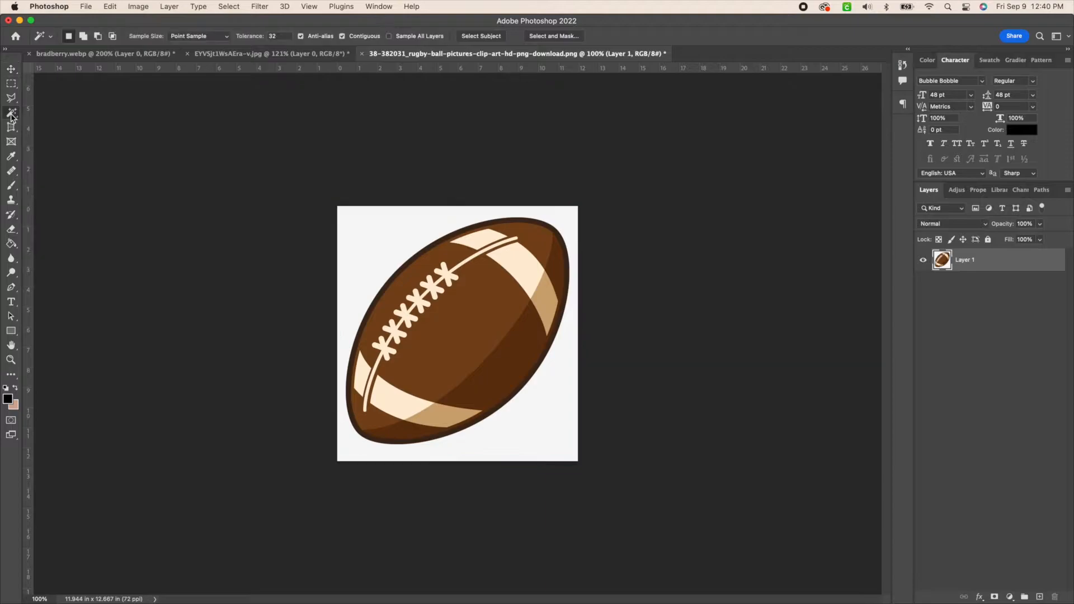
left_click(12, 115)
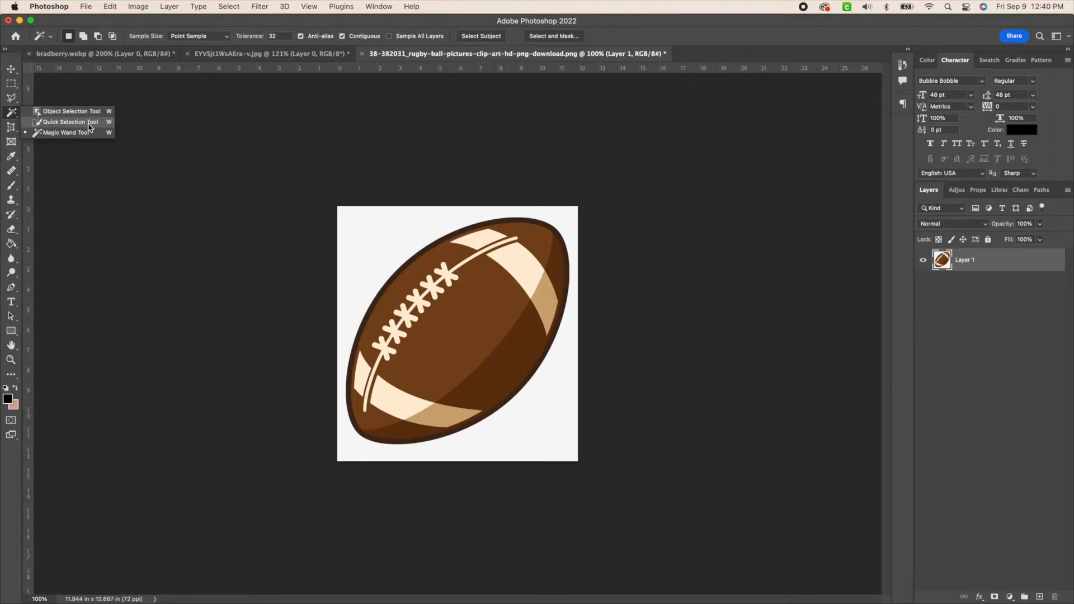
left_click(17, 116)
left_click(18, 119)
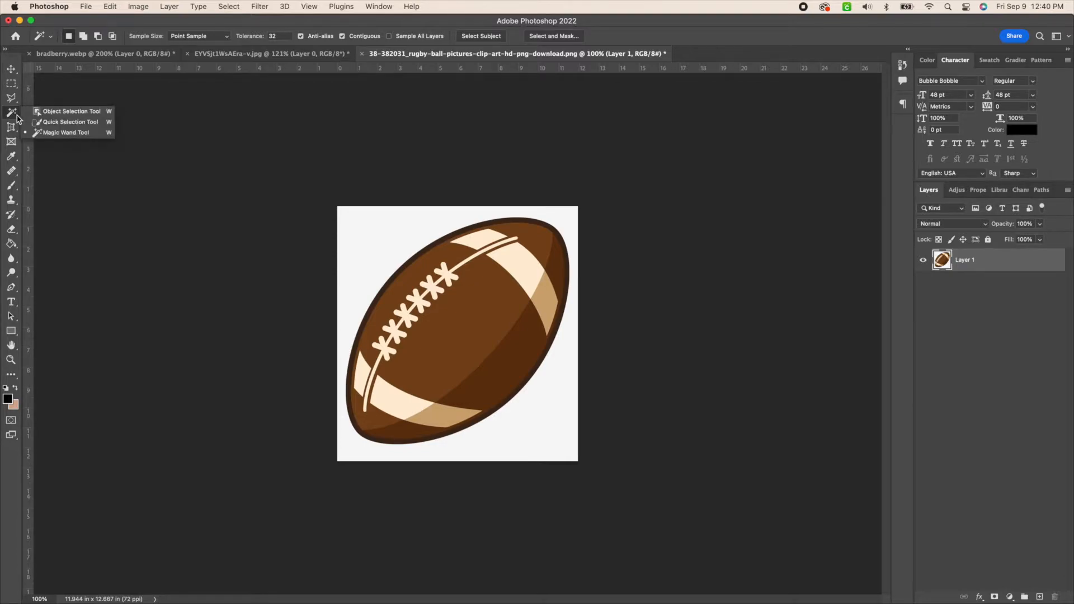
left_click(66, 134)
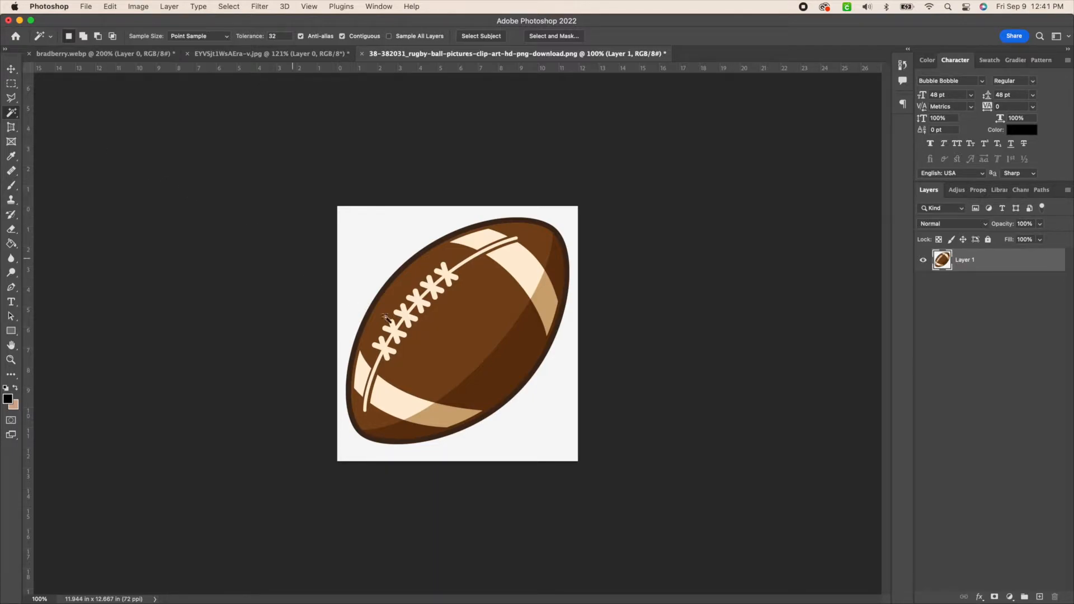
left_click(390, 248)
key("Delete")
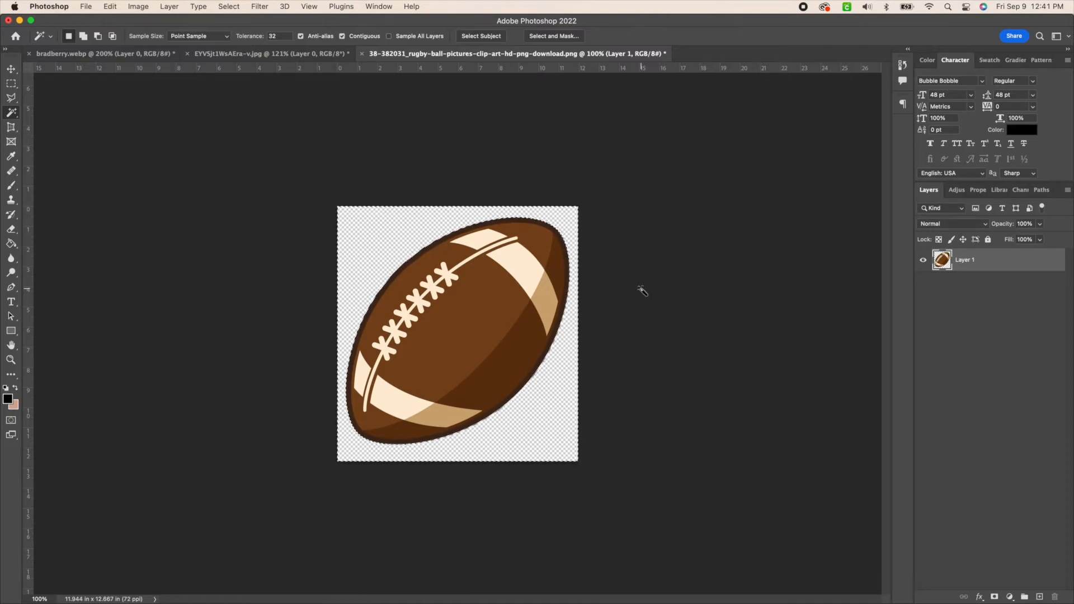
key("super+d")
left_click(11, 114)
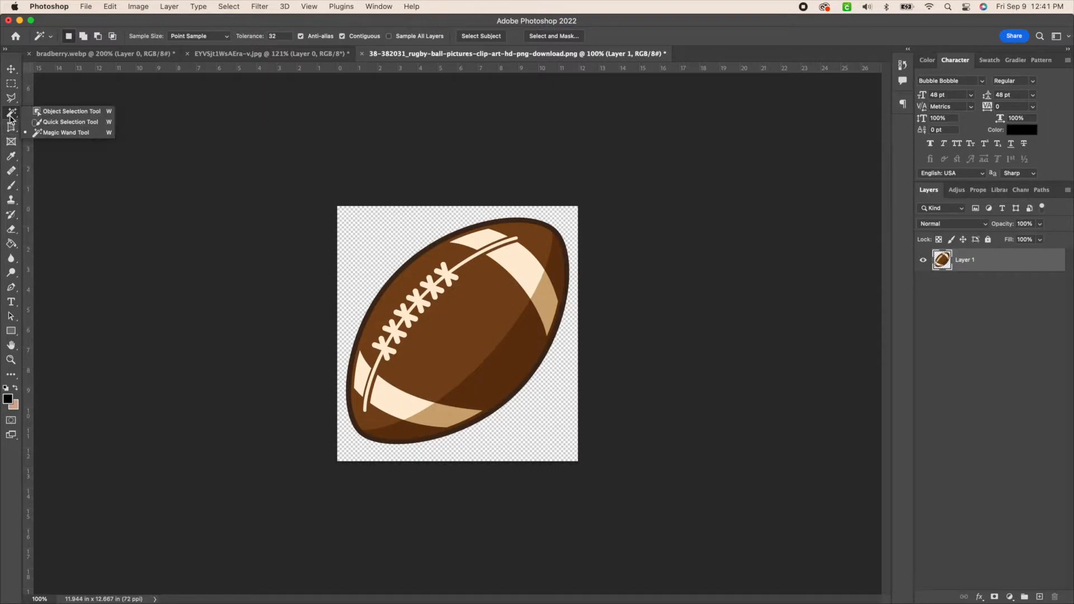
left_click(343, 242)
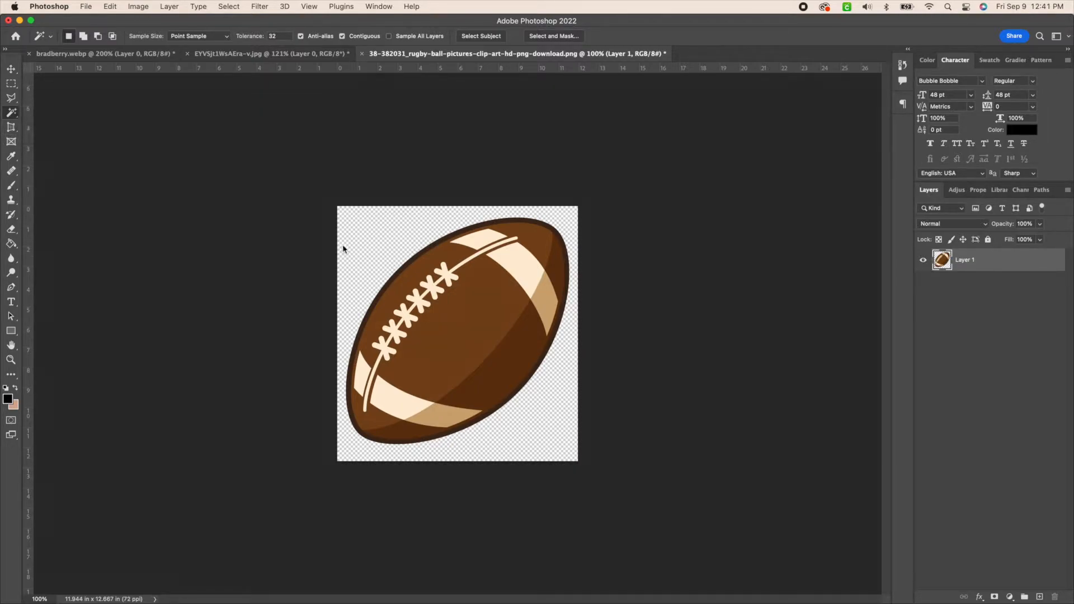
In the back-view player photo EYVSjt1WsAEra-v.jpg, unlock Layer 0 and select the player with Select Subject.
left_click(301, 56)
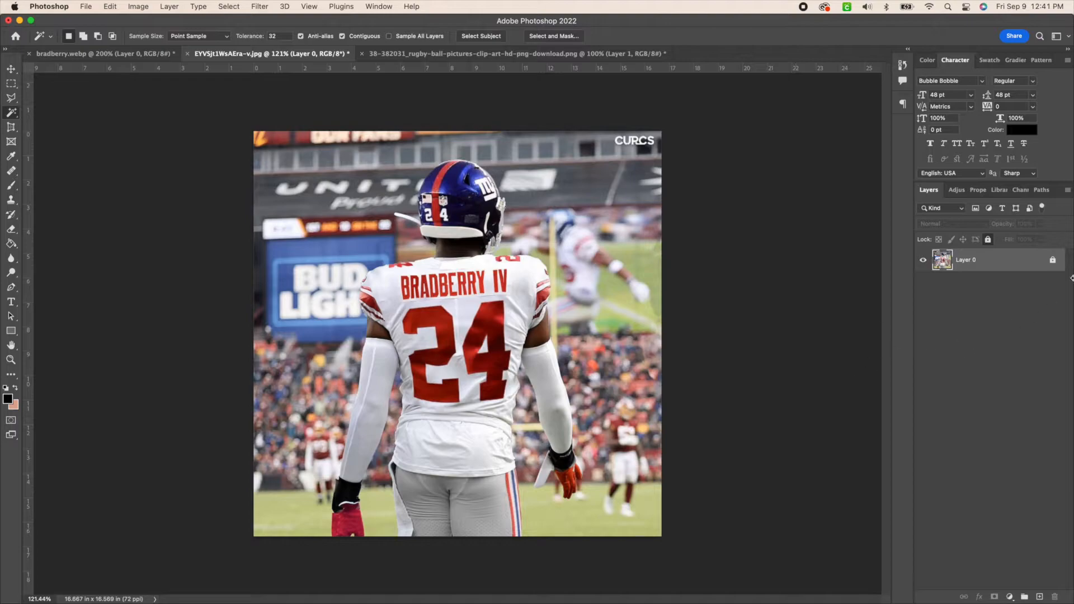
left_click(1053, 261)
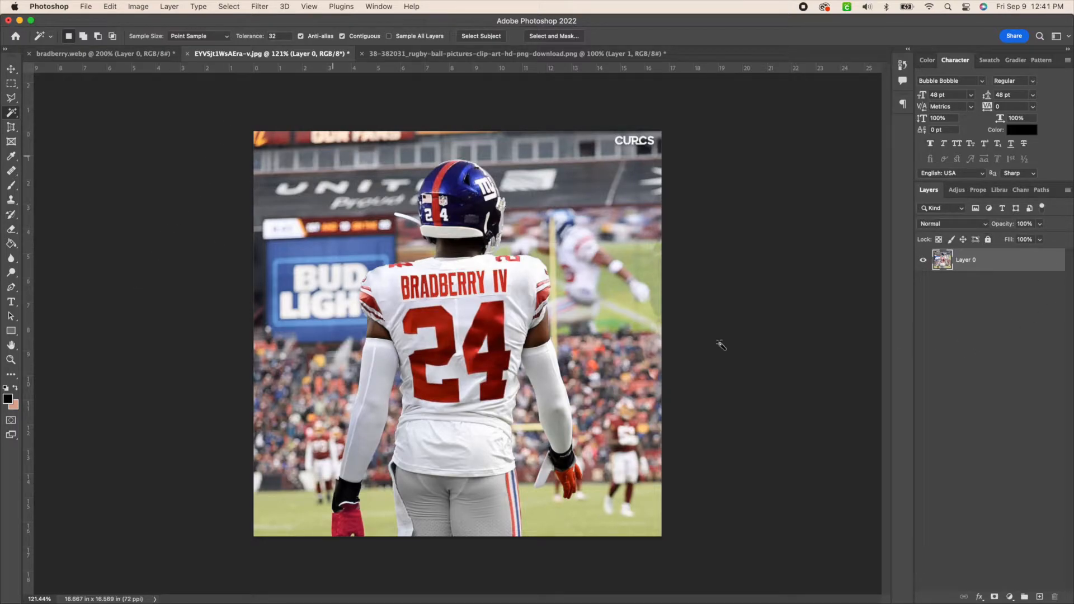
left_click(229, 6)
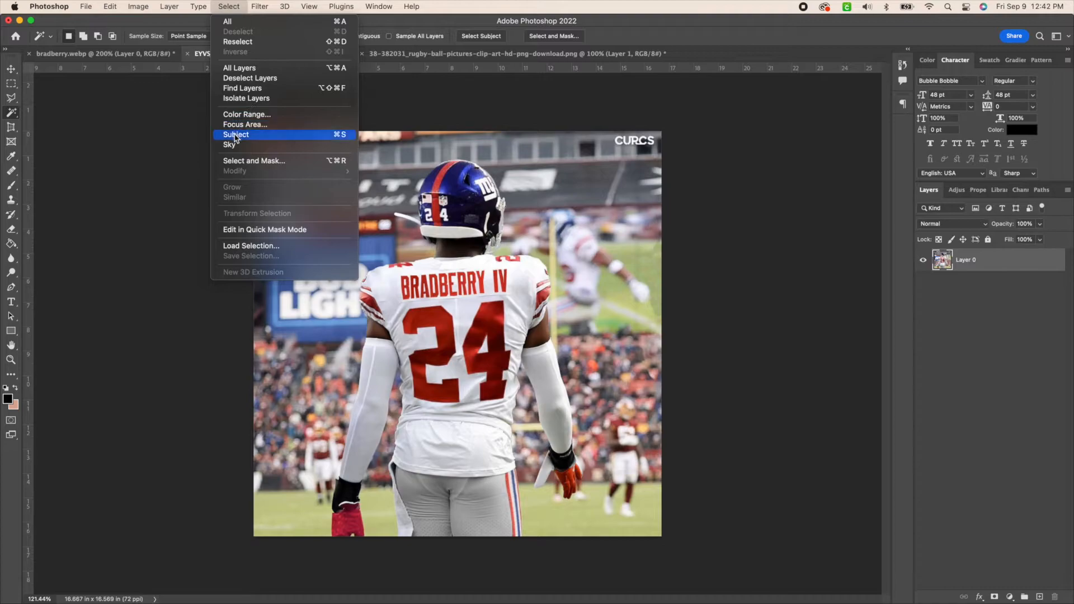
left_click(165, 143)
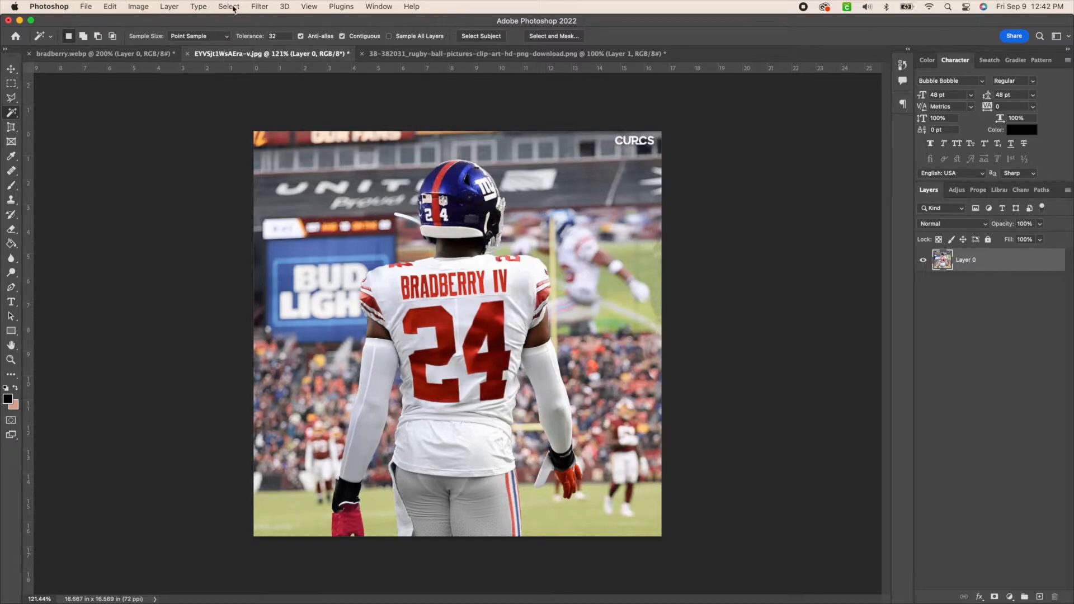
left_click(231, 7)
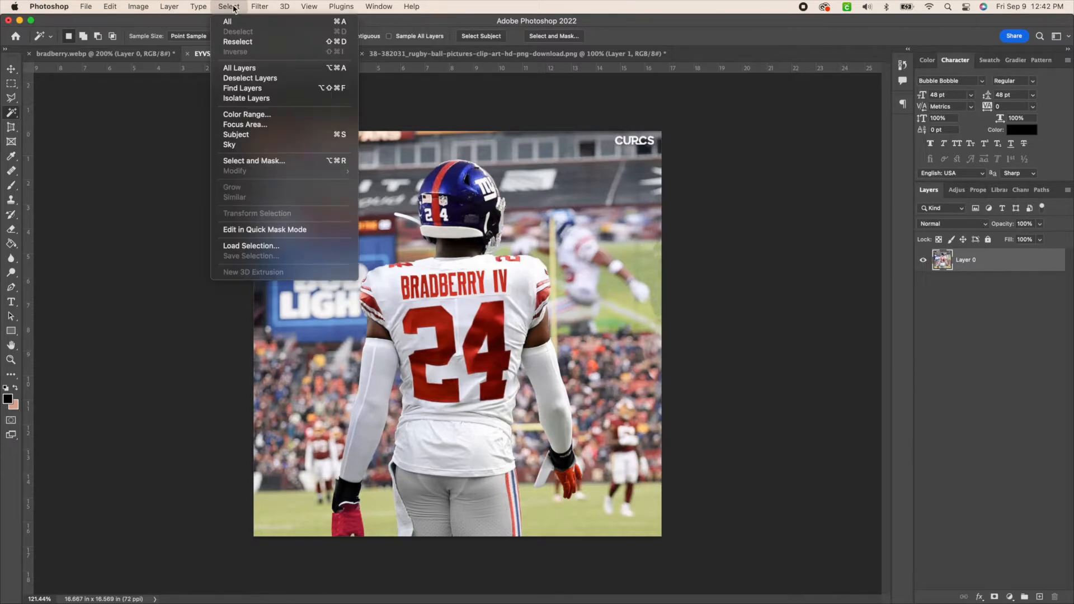
left_click(253, 137)
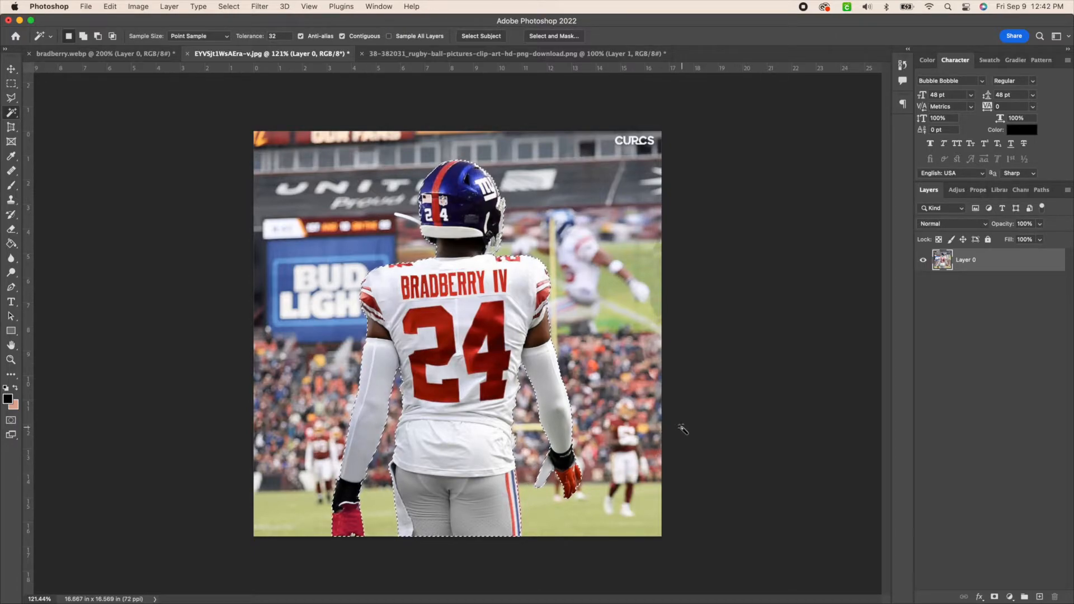
Copy the selected player onto a new layer, check the cutout without the background, and hide it with Layer 0 active.
key("super+j")
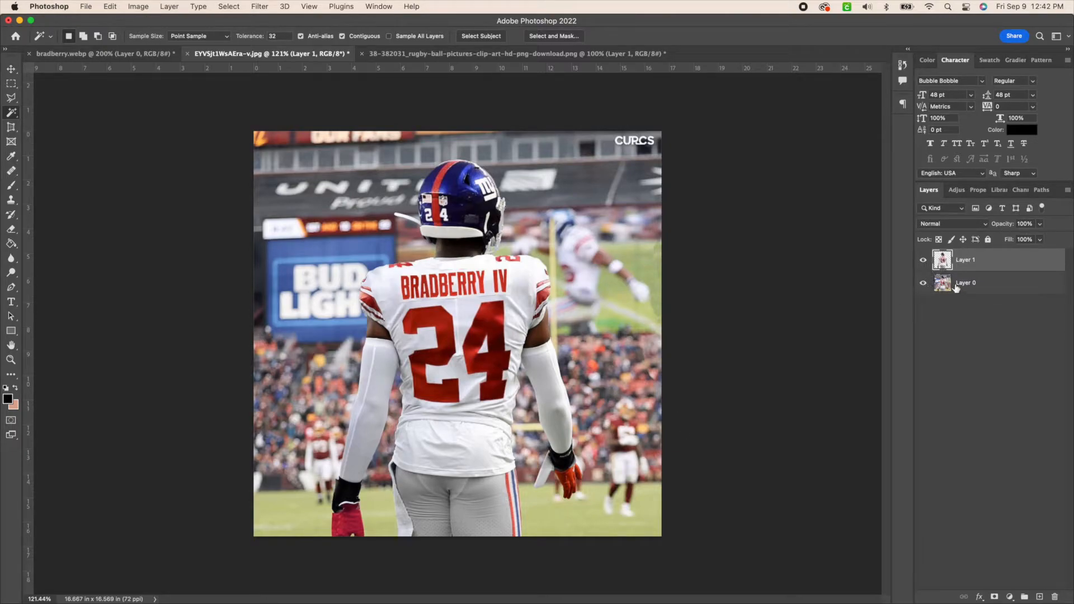
left_click(923, 284)
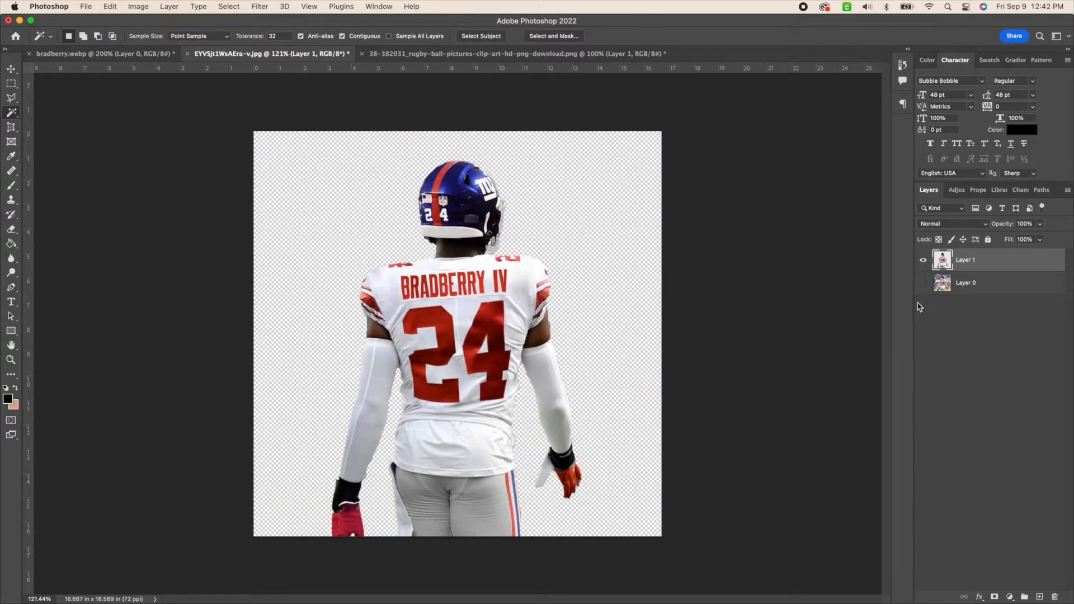
left_click(924, 284)
left_click(924, 261)
left_click(946, 288)
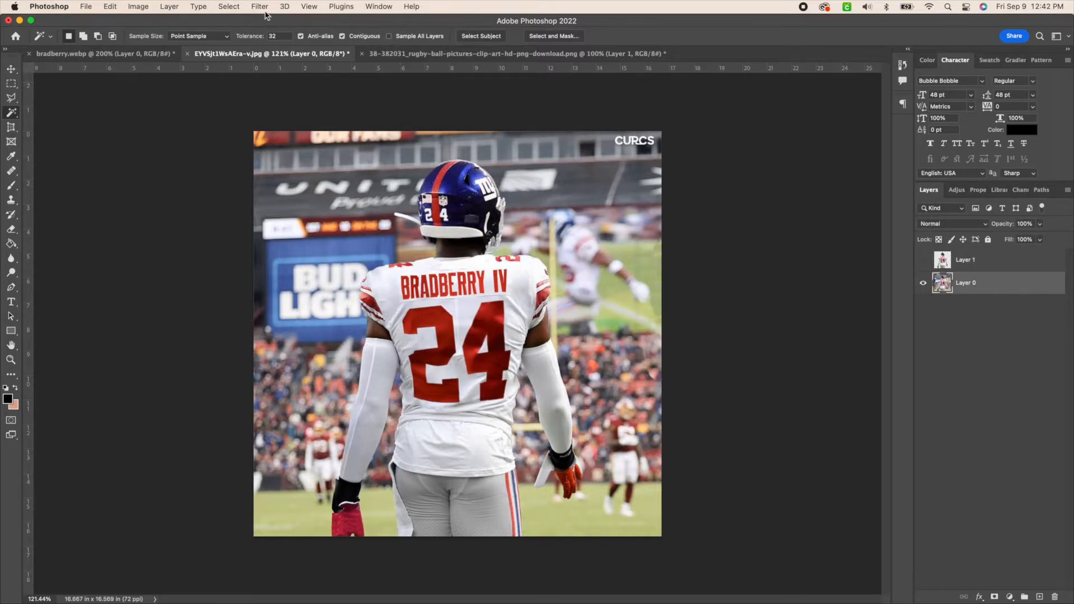
Repeat the subject selection on Layer 0, copy the player onto another new layer, check the cutout, and hide that layer.
left_click(230, 8)
key("super+v")
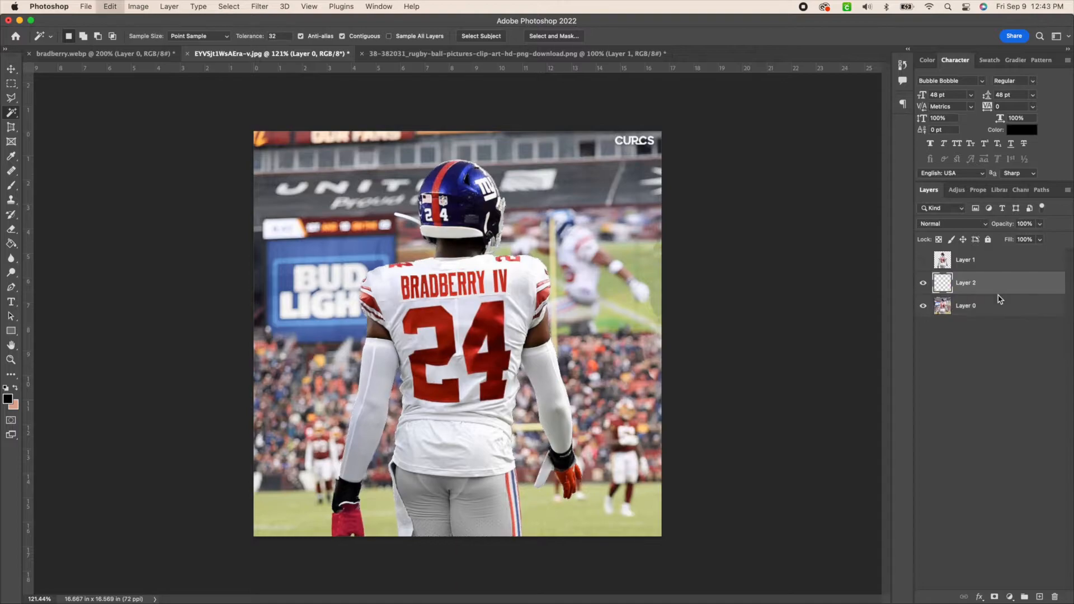
left_click(923, 308)
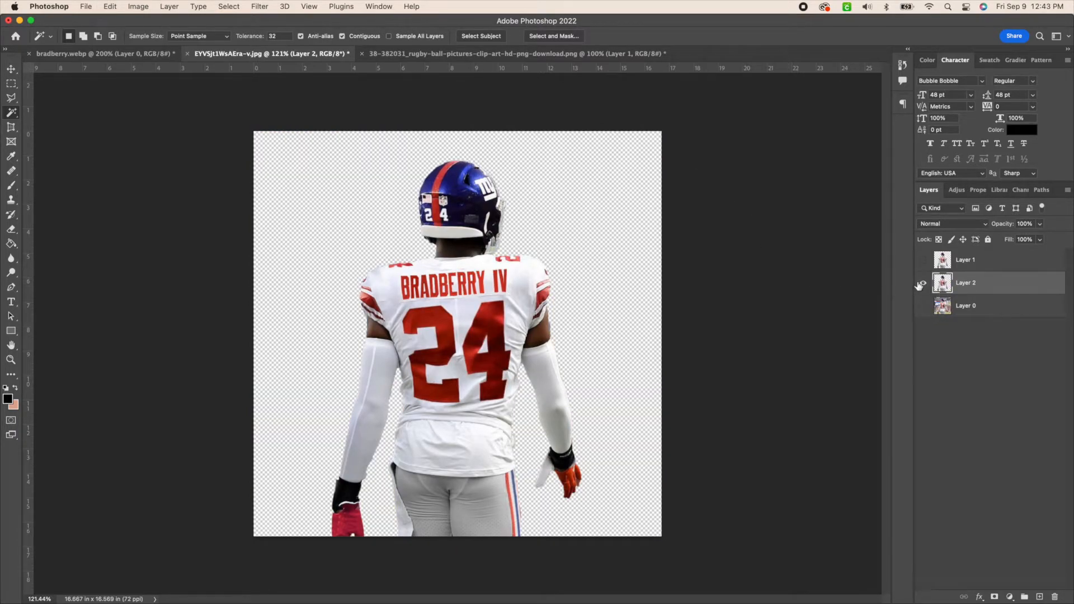
left_click(922, 307)
left_click(924, 283)
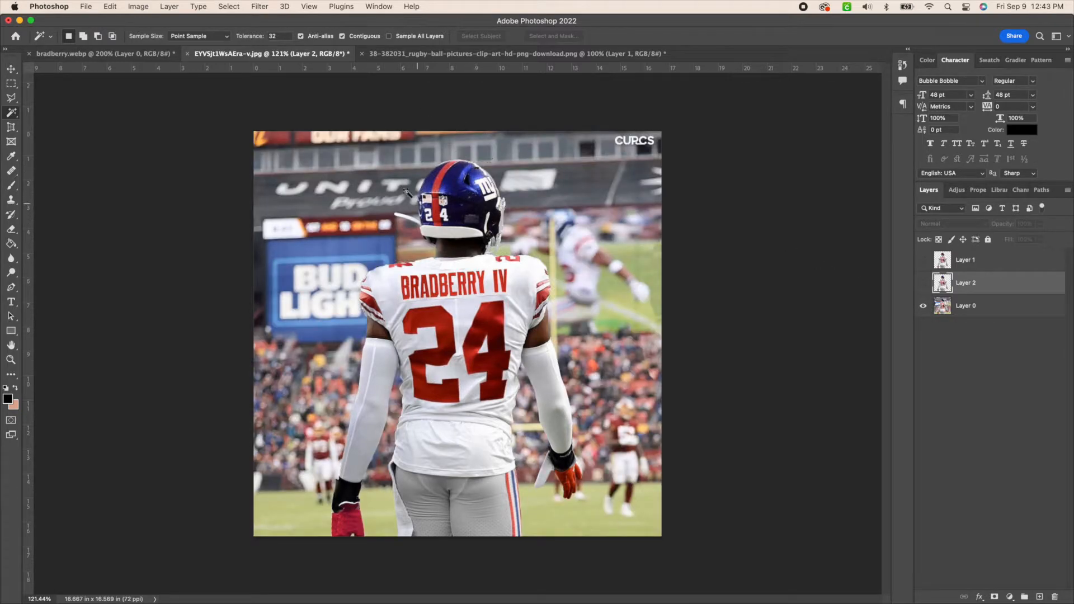
Open the Keyboard Shortcuts and Menus settings and find the Select group among the application menu commands.
left_click(378, 6)
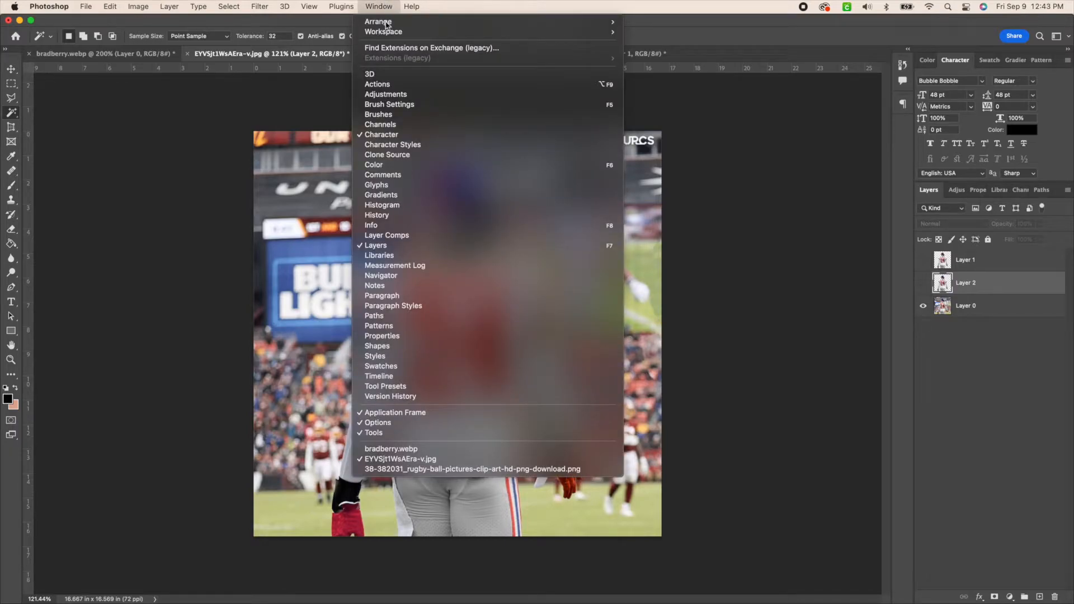
mouse_move(390, 36)
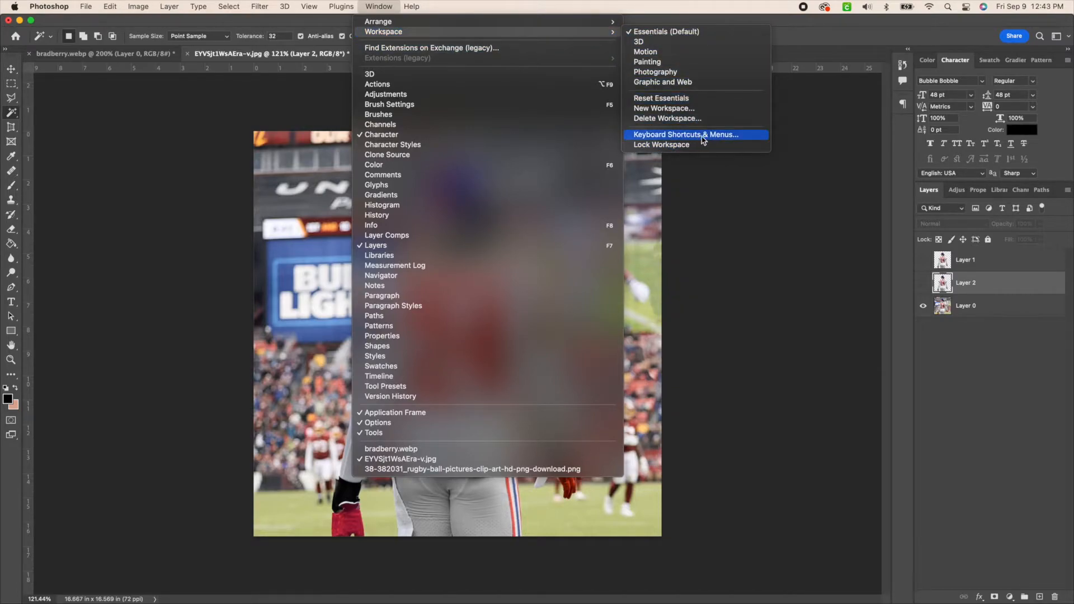
left_click(707, 141)
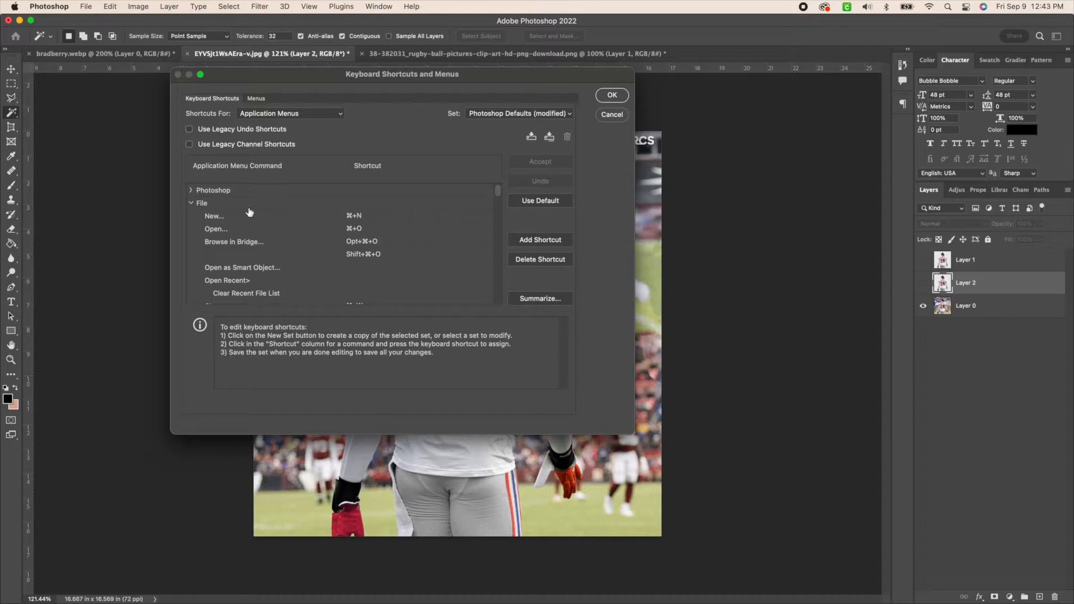
scroll(369, 265, "down", 5)
scroll(376, 270, "down", 1)
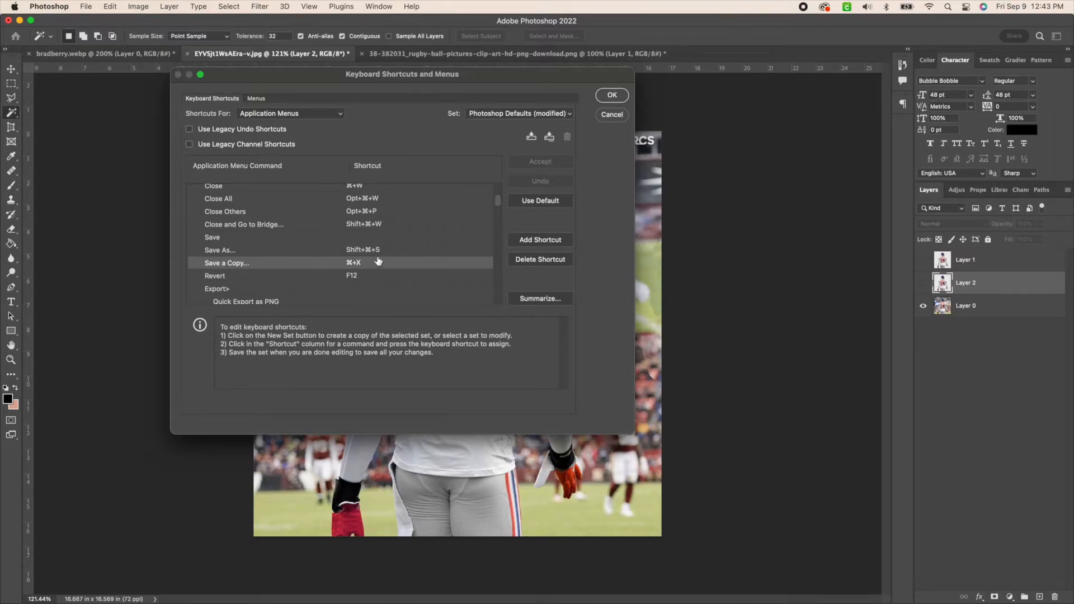
scroll(227, 263, "down", 6)
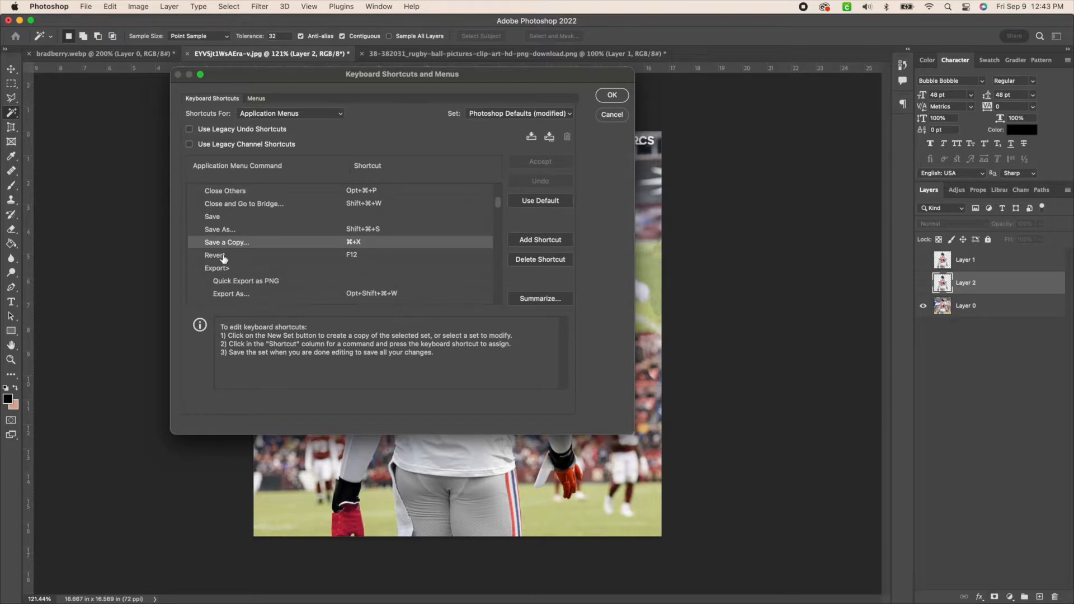
scroll(226, 276, "down", 8)
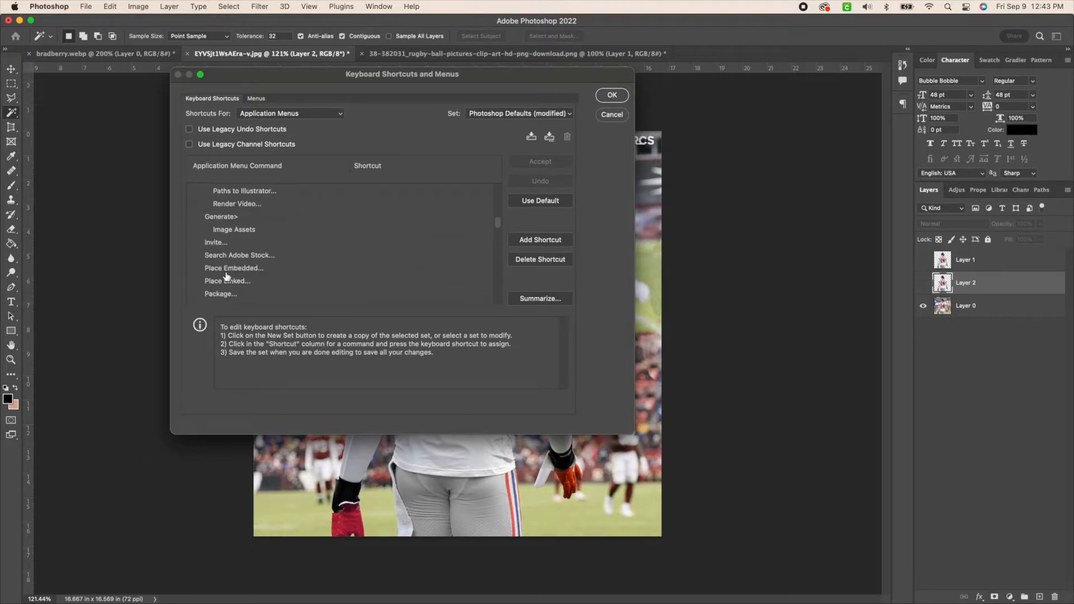
scroll(227, 276, "down", 10)
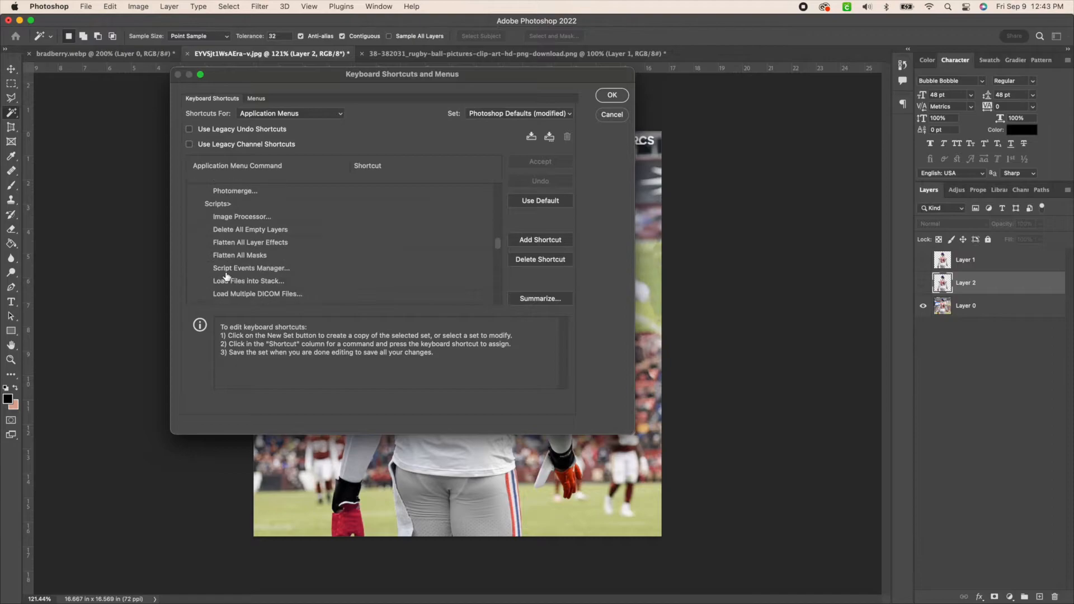
scroll(226, 276, "down", 6)
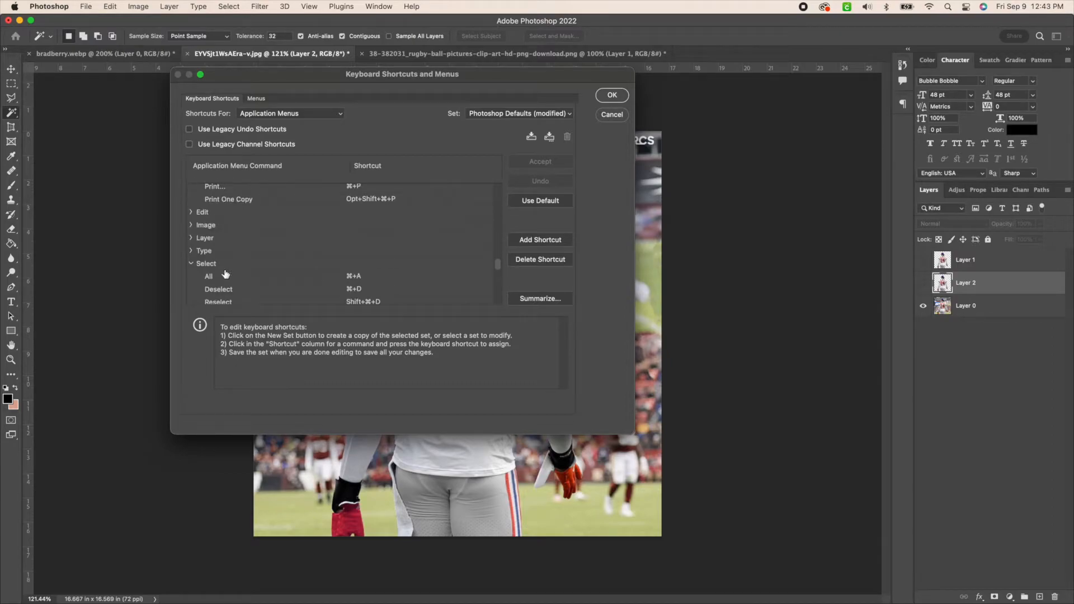
scroll(212, 239, "down", 1)
left_click(191, 261)
left_click(191, 261)
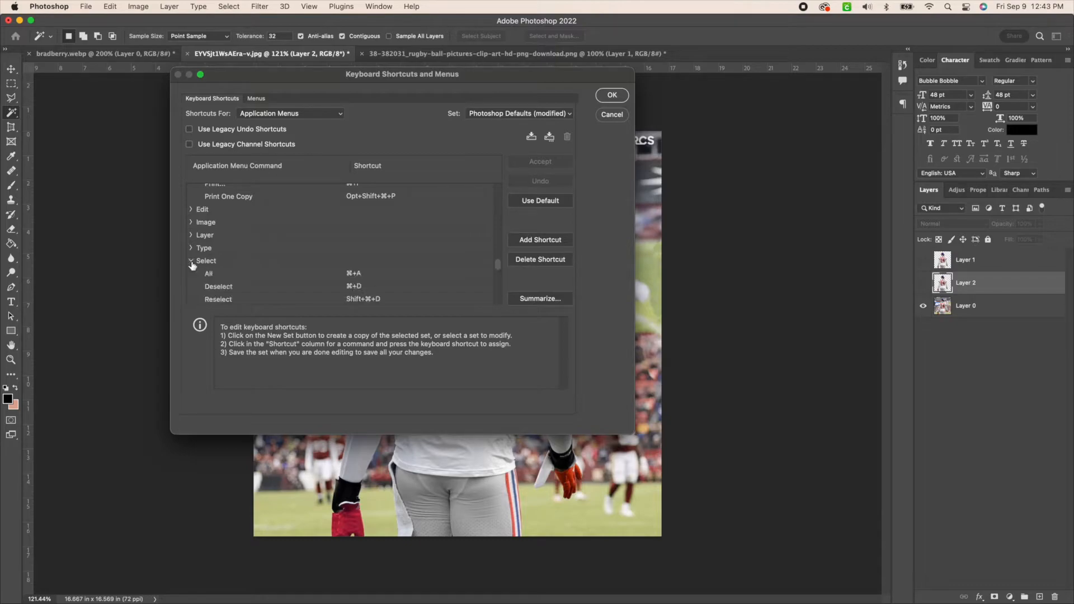
Assign ⌘+S as the shortcut for the Subject command in the Select group, accept it, and confirm the shortcut settings.
scroll(241, 278, "down", 10)
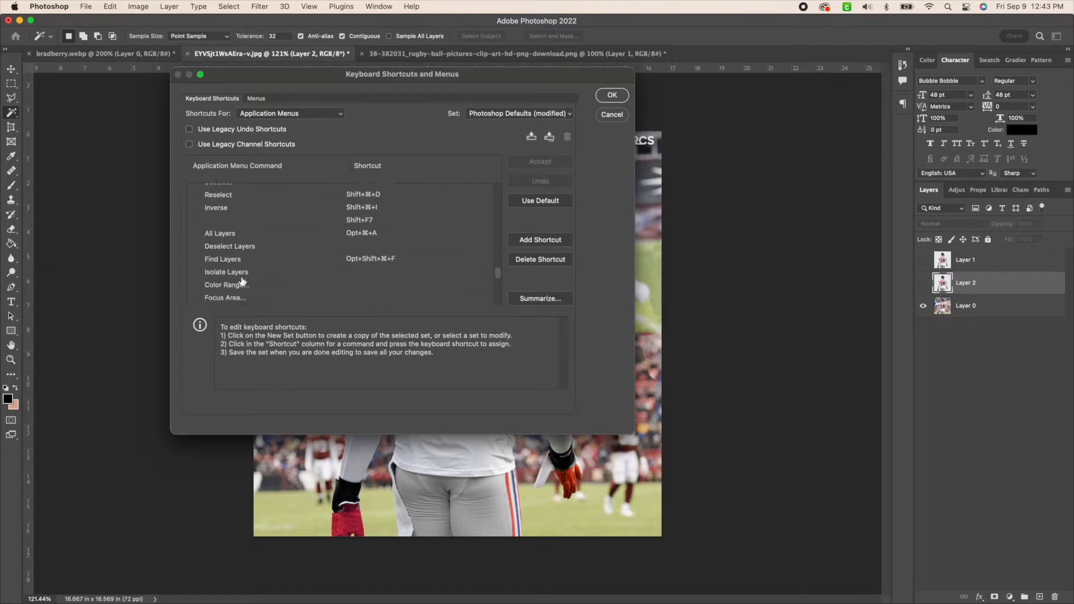
left_click(224, 259)
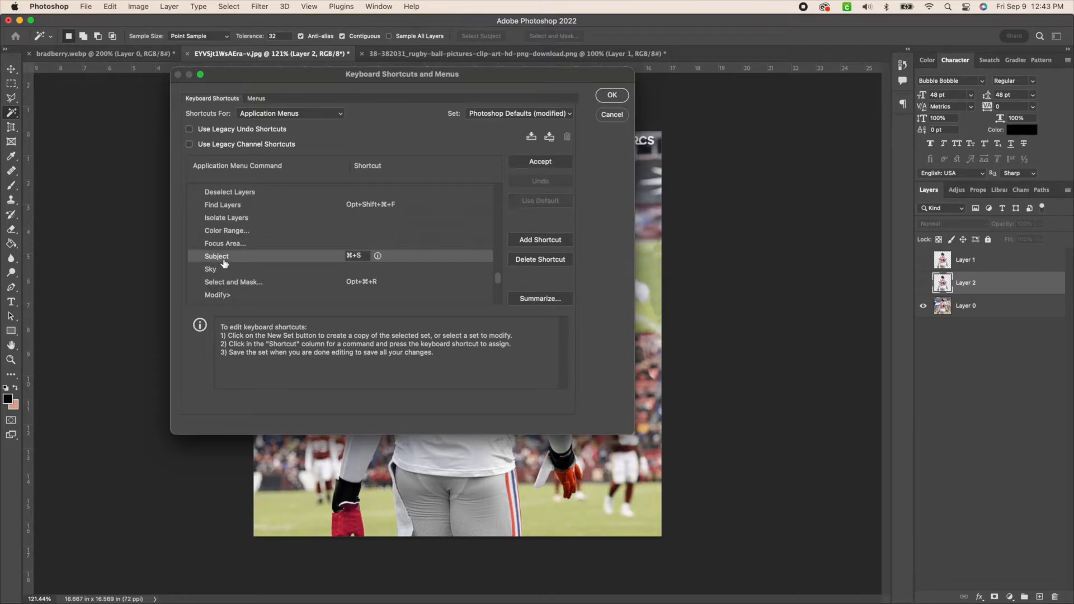
left_click(362, 255)
key("BackSpace")
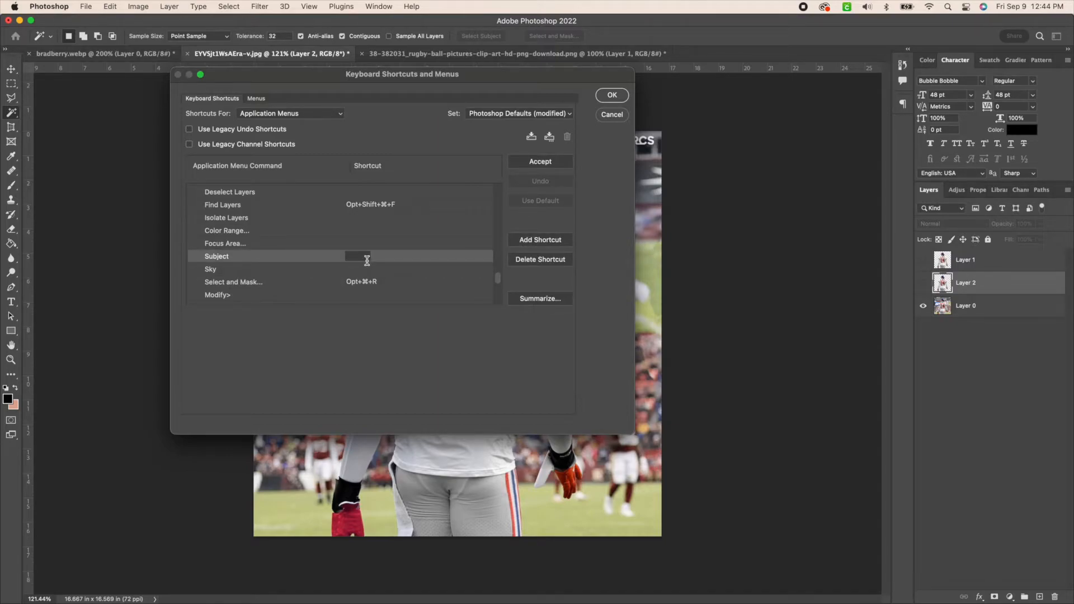
key("s")
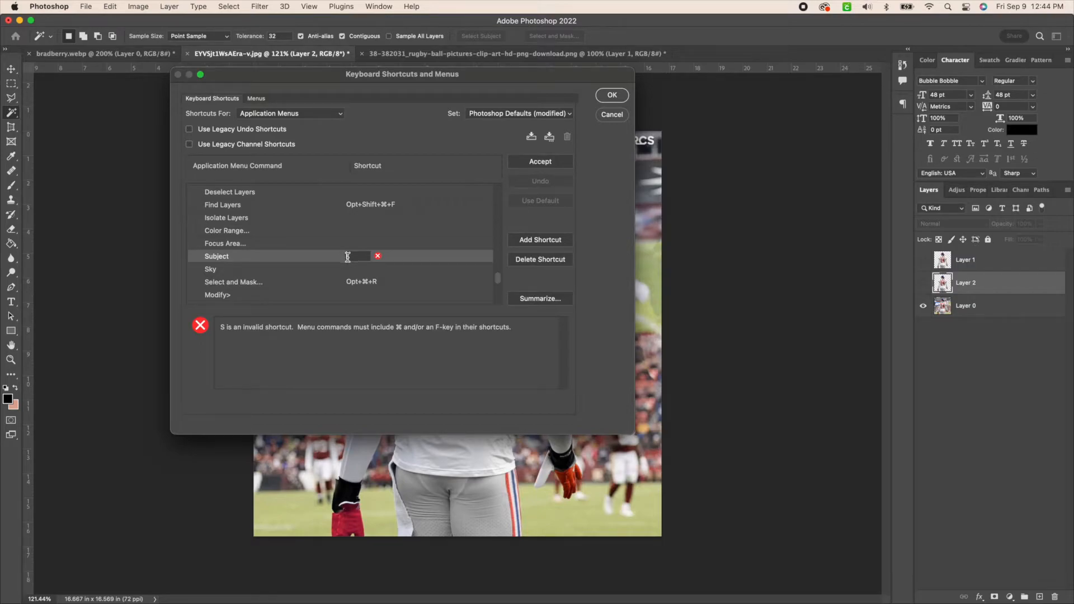
key("super+s")
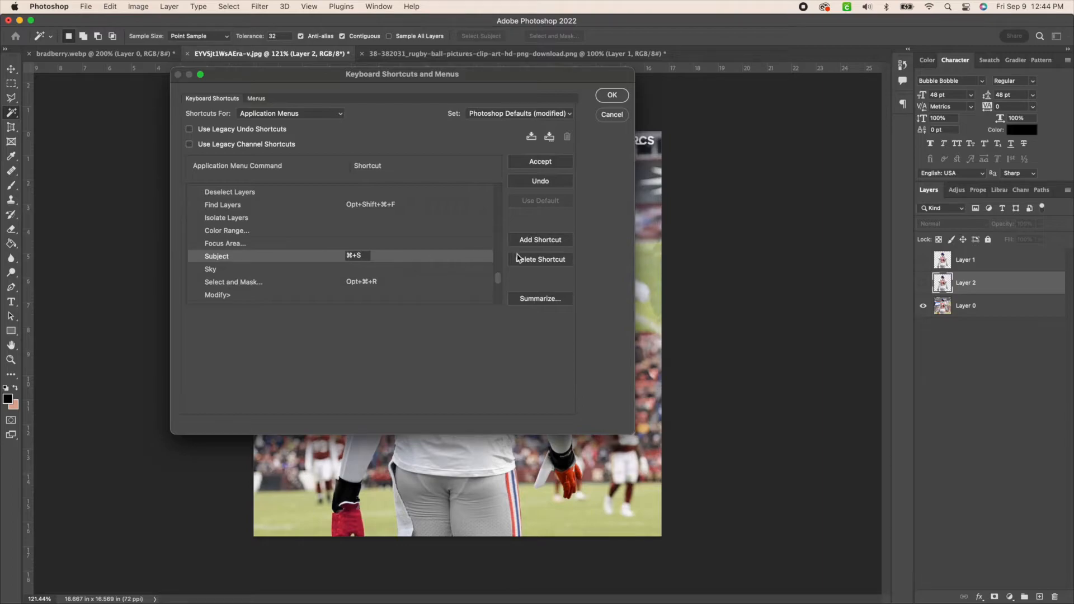
left_click(532, 162)
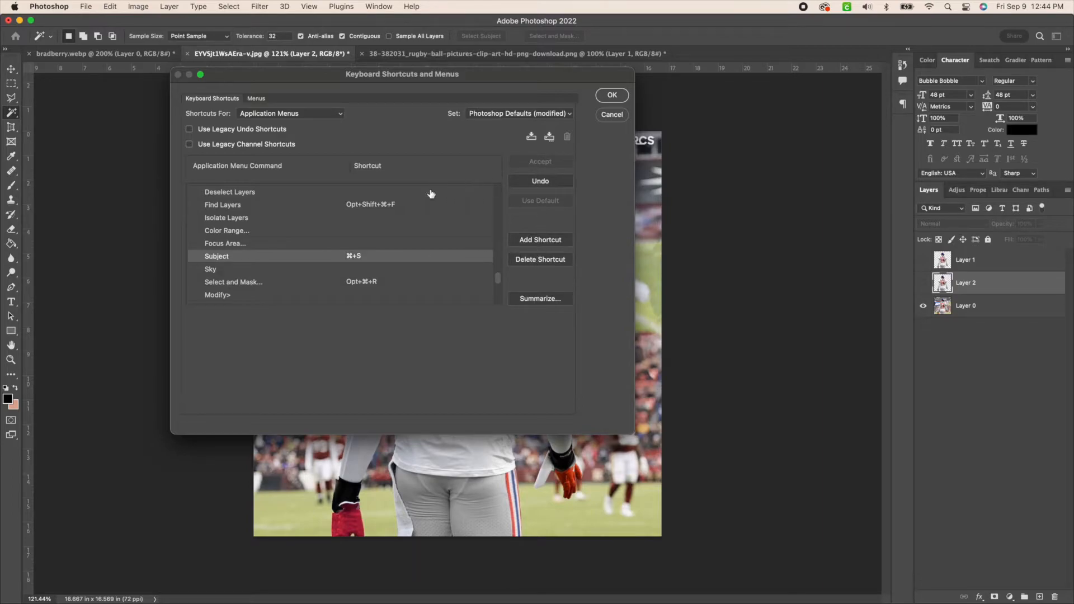
left_click(614, 97)
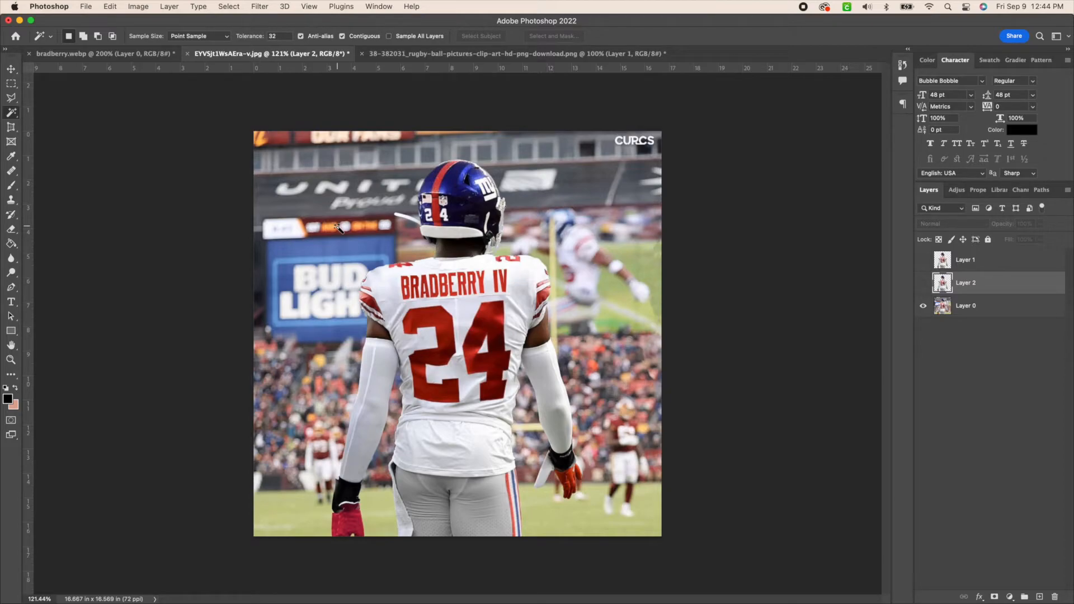
Make Layer 0 active in the back-view player photo with the player's outline selected.
left_click(942, 282, "super")
left_click(972, 306)
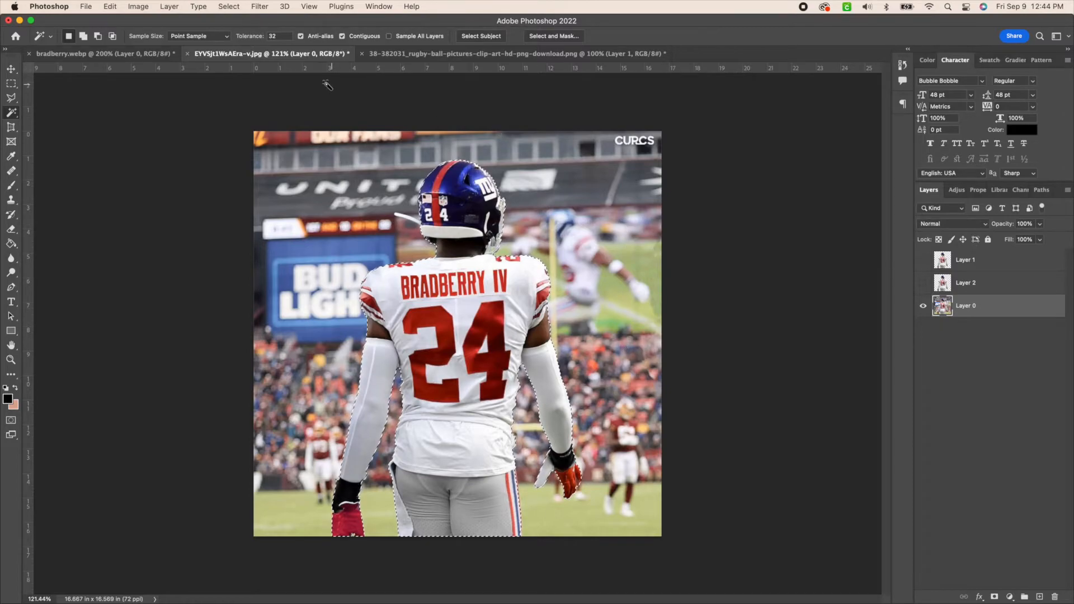
Switch to the bradberry.webp photo and choose the Polygonal Lasso tool.
left_click(103, 53)
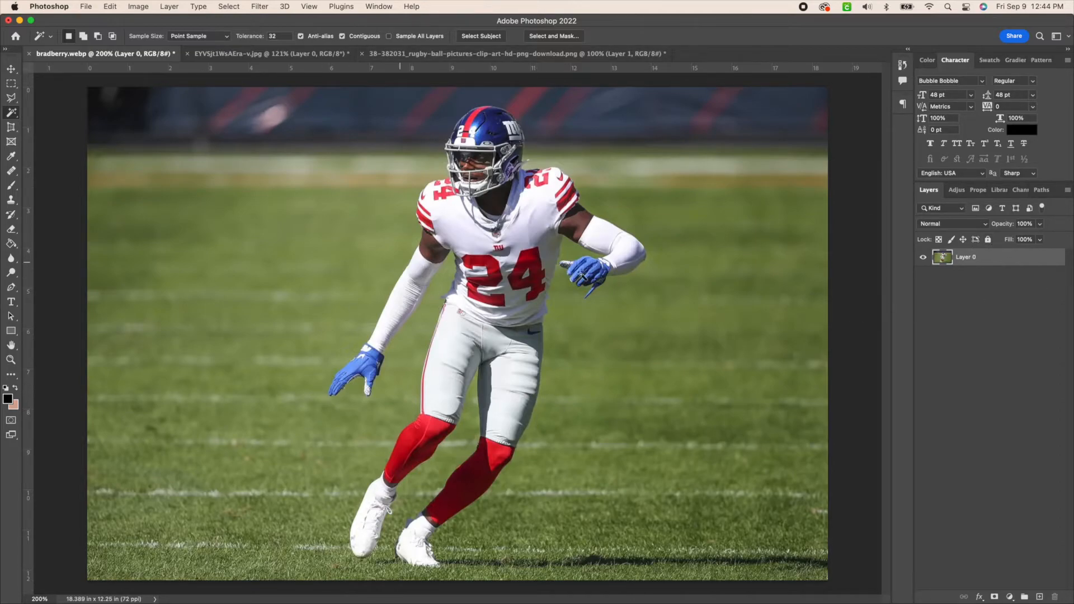
left_click(12, 101)
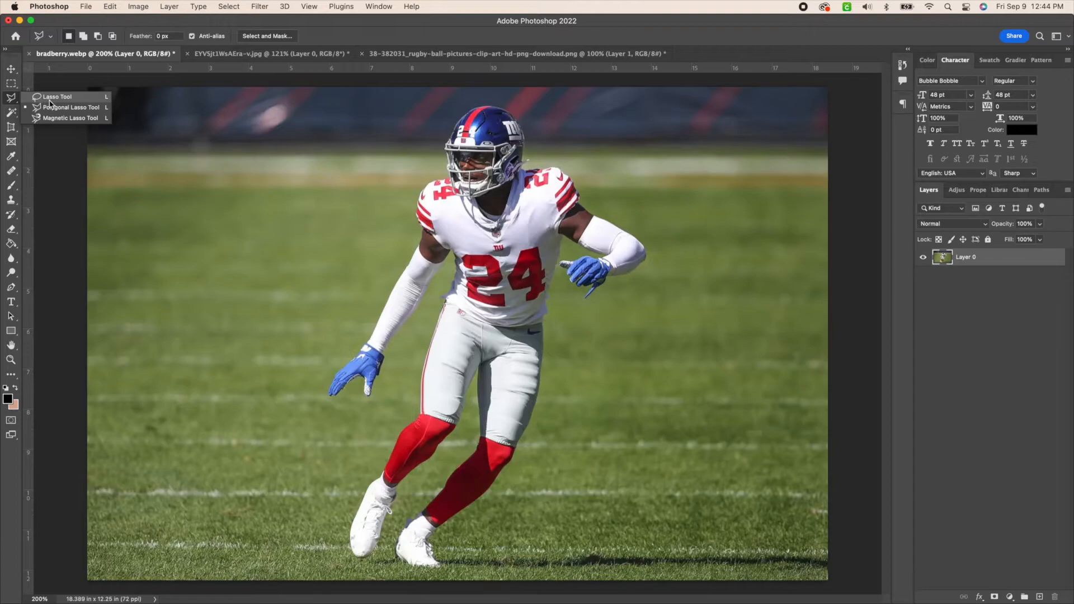
left_click(85, 111)
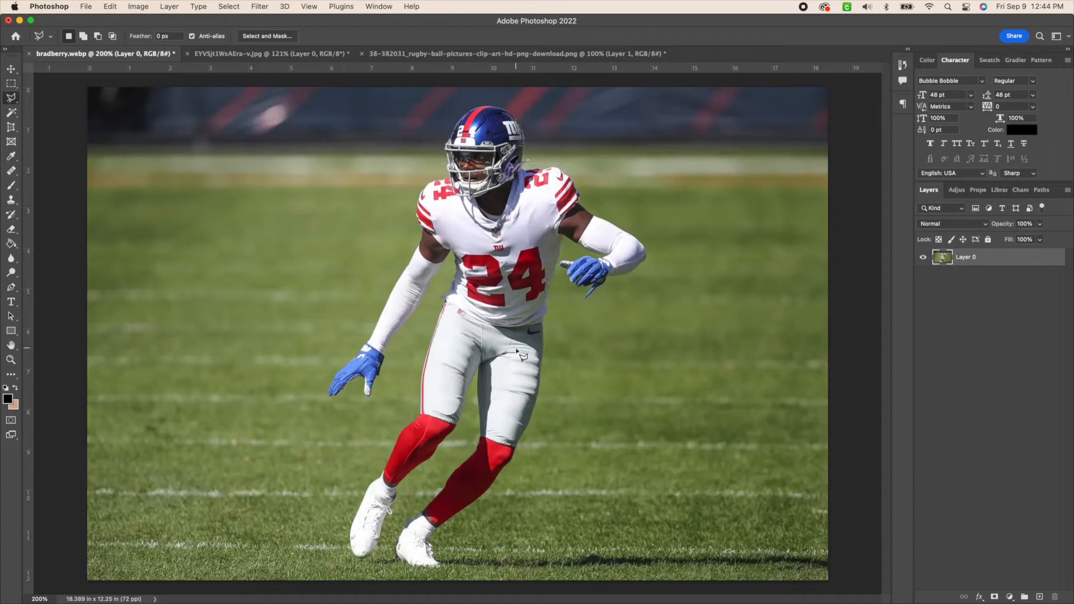
Outline a closed patch of grass along the outer edge of the player's bent knee and lower thigh with the Polygonal Lasso.
scroll(516, 351, "up", 4)
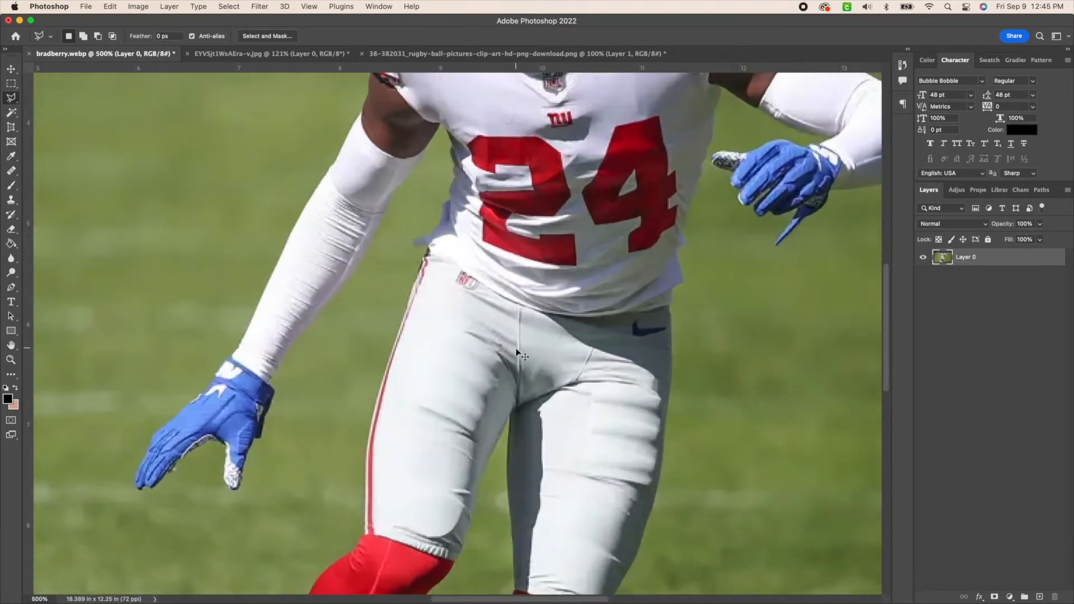
scroll(516, 350, "up", 2)
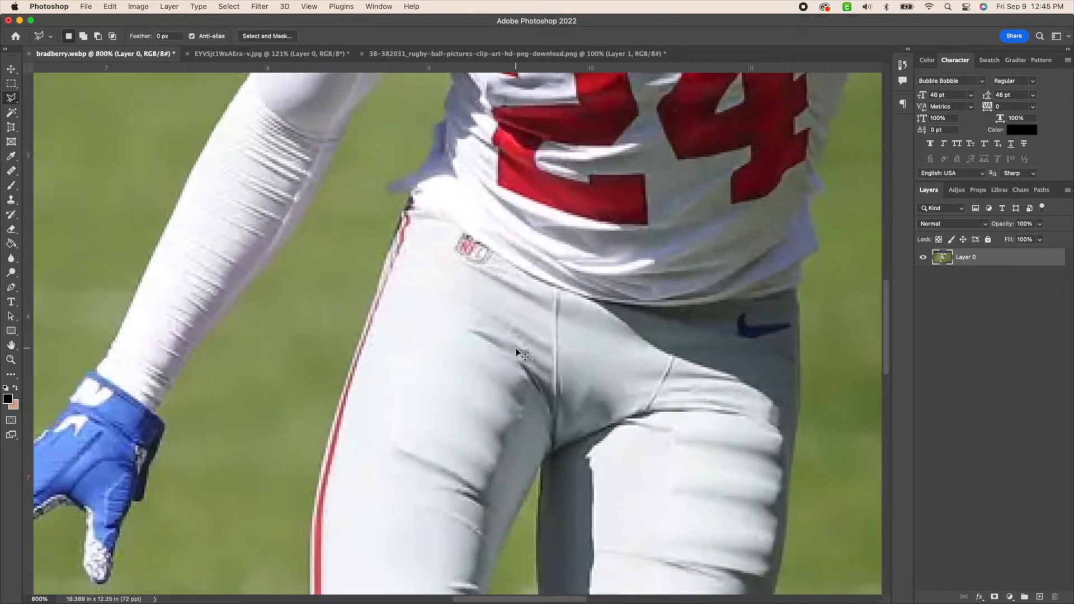
scroll(516, 349, "up", 1)
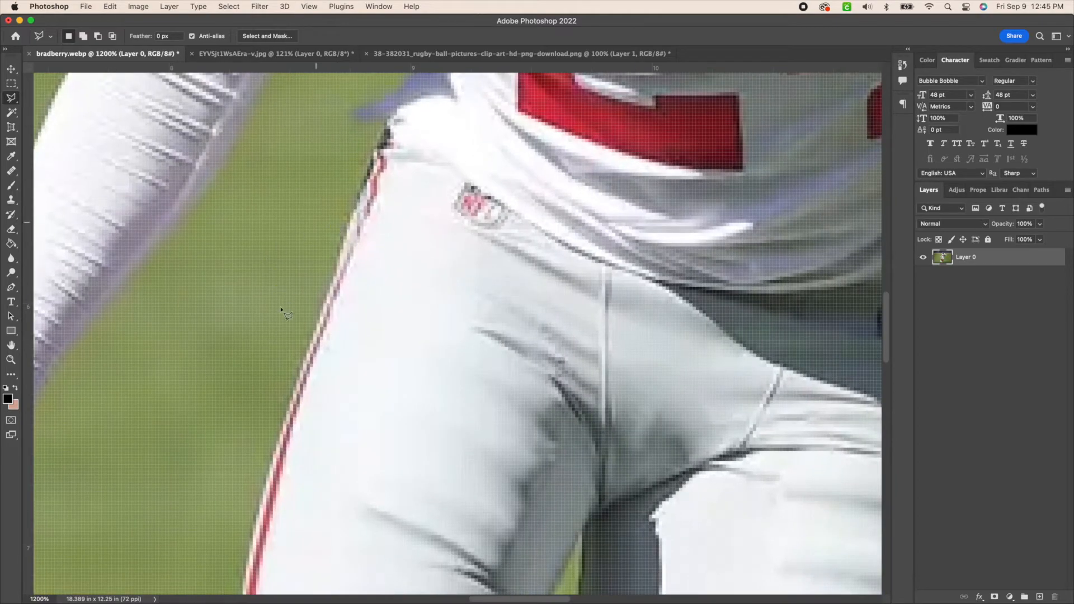
scroll(307, 386, "down", 5)
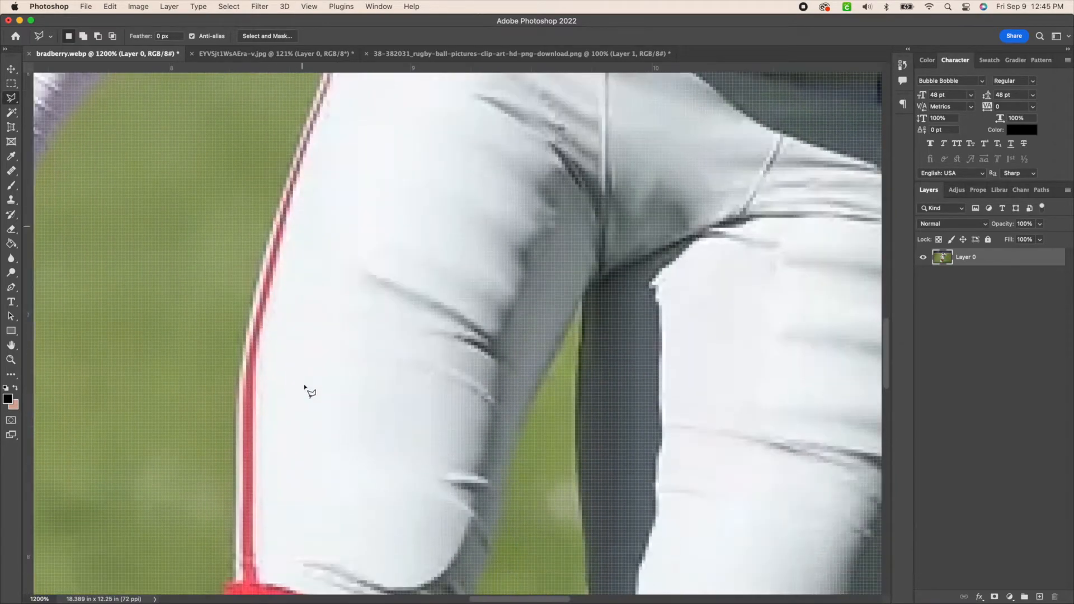
scroll(306, 388, "up", 10)
scroll(253, 421, "down", 15)
scroll(253, 425, "down", 3)
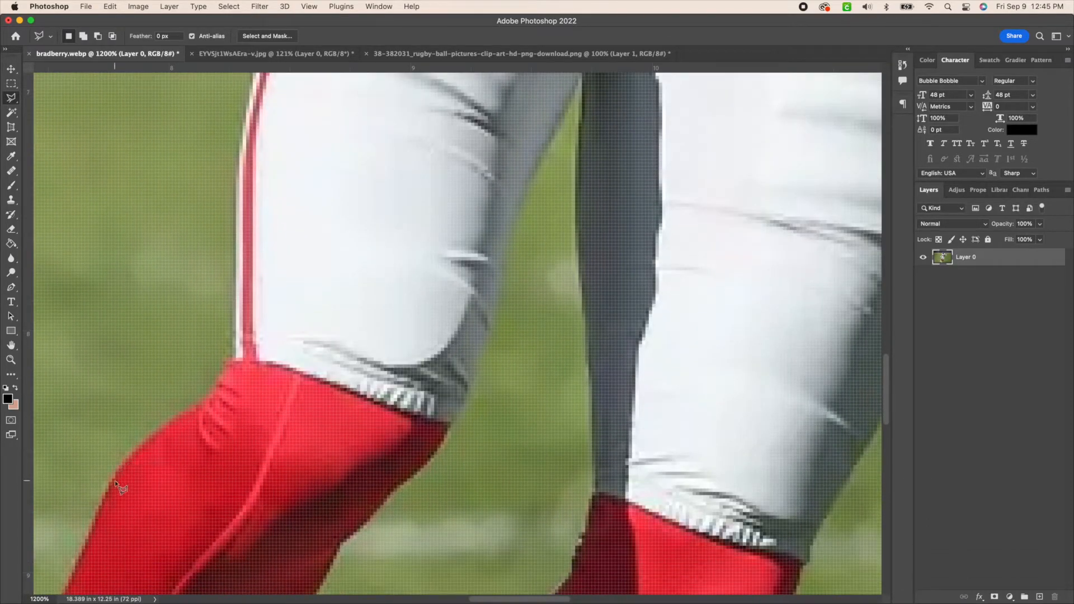
left_click(111, 481)
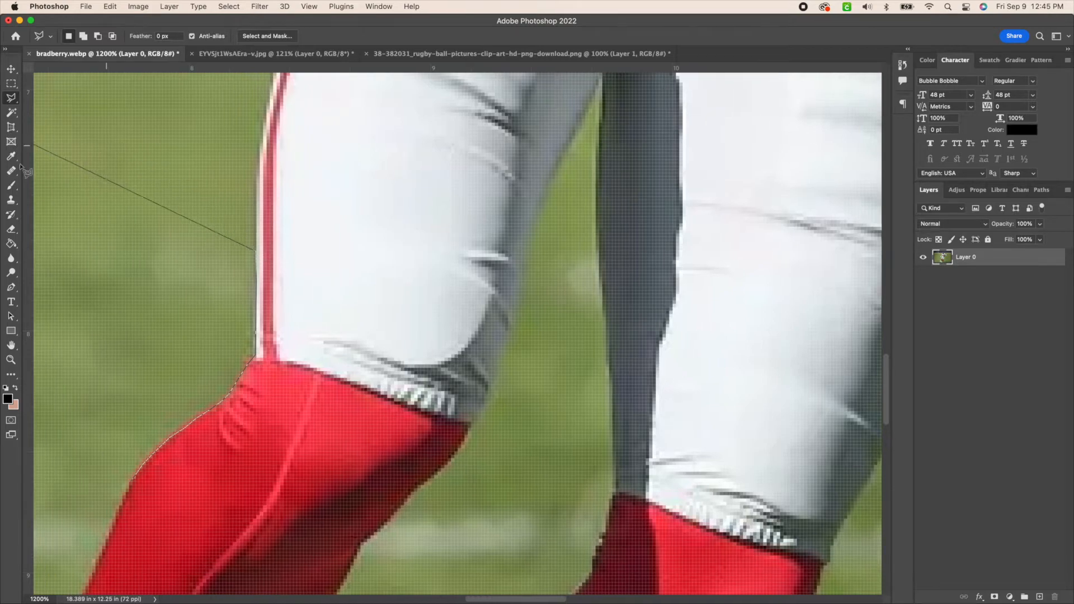
scroll(239, 258, "left", 2)
left_click(44, 189)
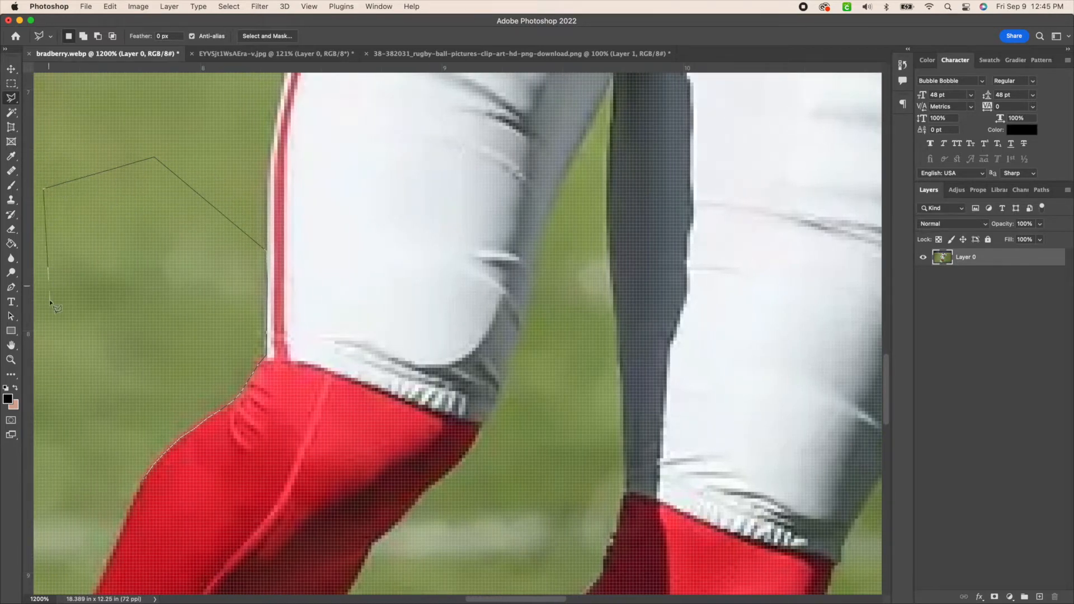
left_click(64, 393)
left_click(144, 484)
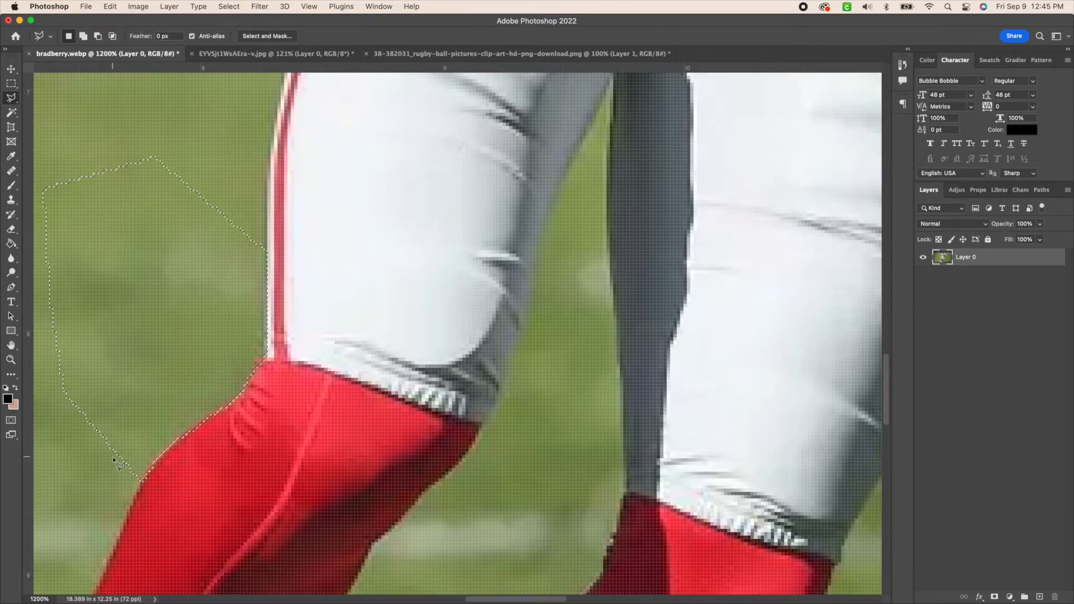
Delete the outlined grass patch beside the knee and clear the selection.
key("Delete")
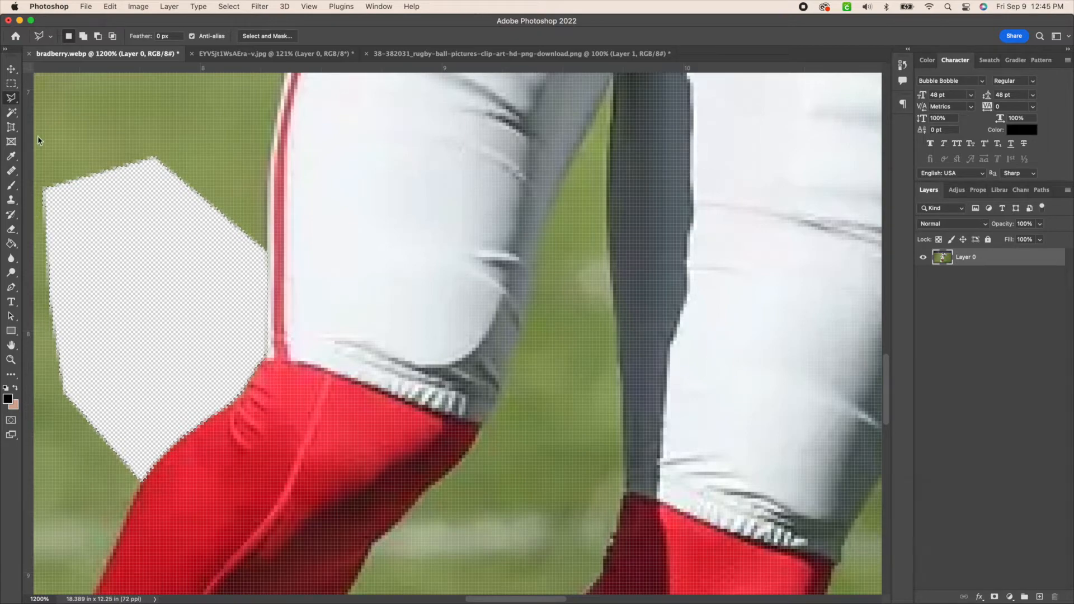
left_click(11, 83)
left_click(139, 113)
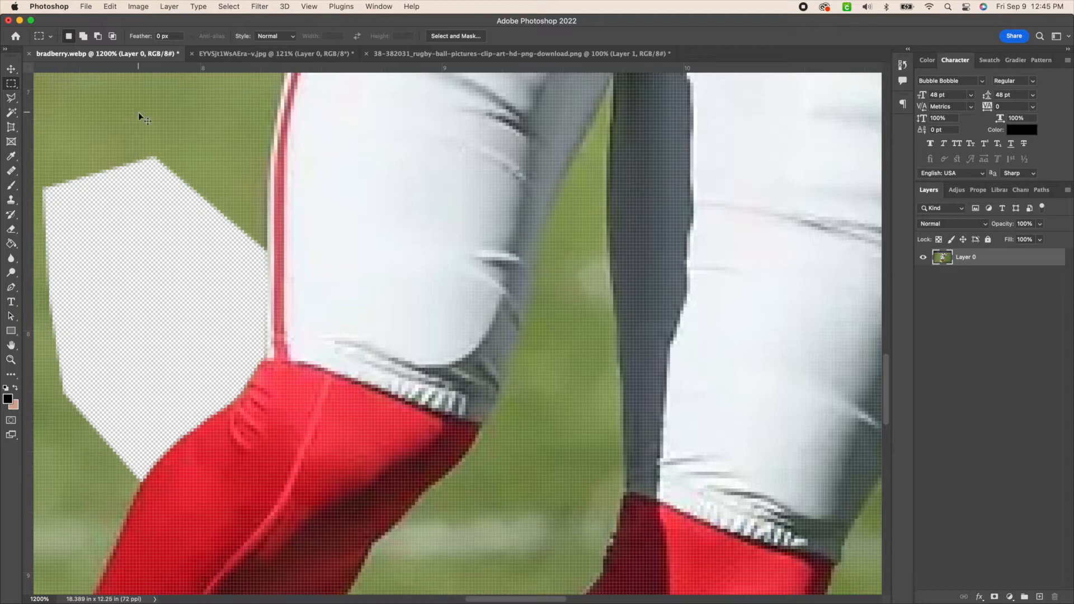
Undo the removal of the grass patch so the photo's background is whole again.
key("super+minus")
key("super+minus")
key("super+minus")
key("super+minus")
key("super+minus")
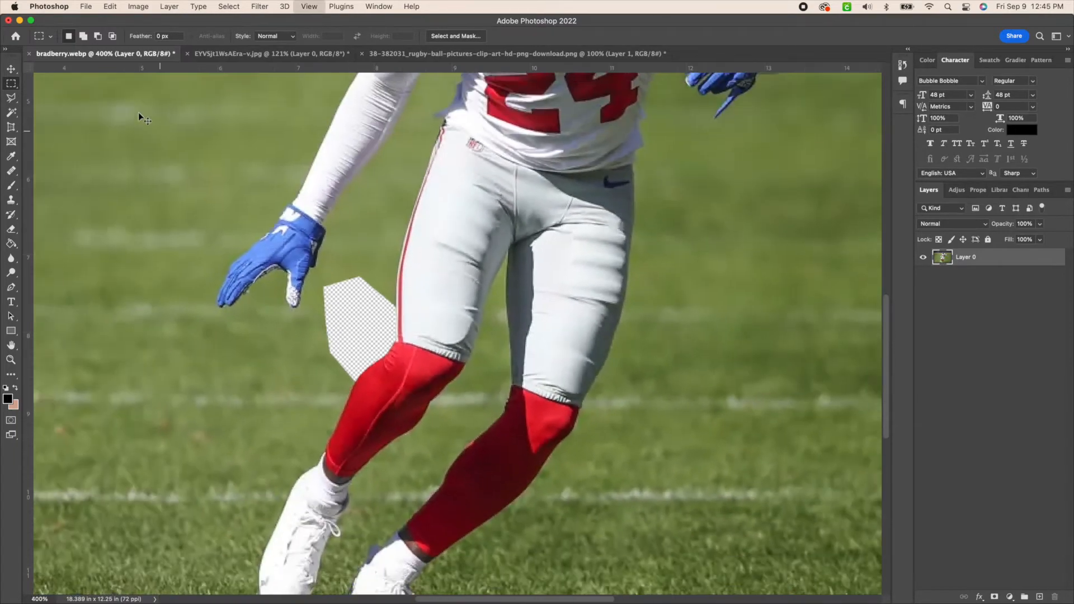
key("super+minus")
key("super+minus")
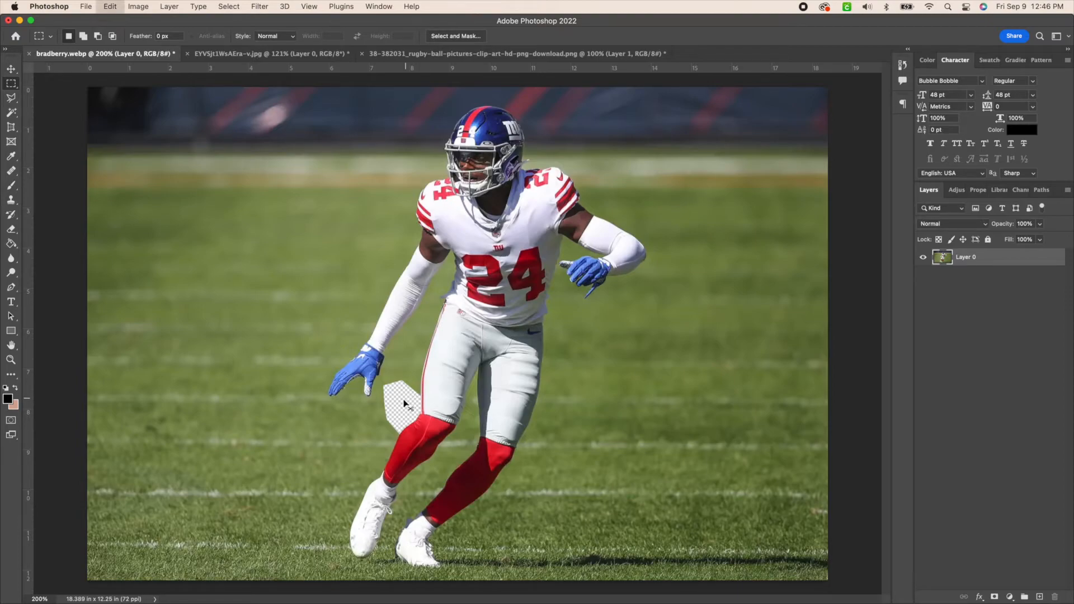
key("super+z")
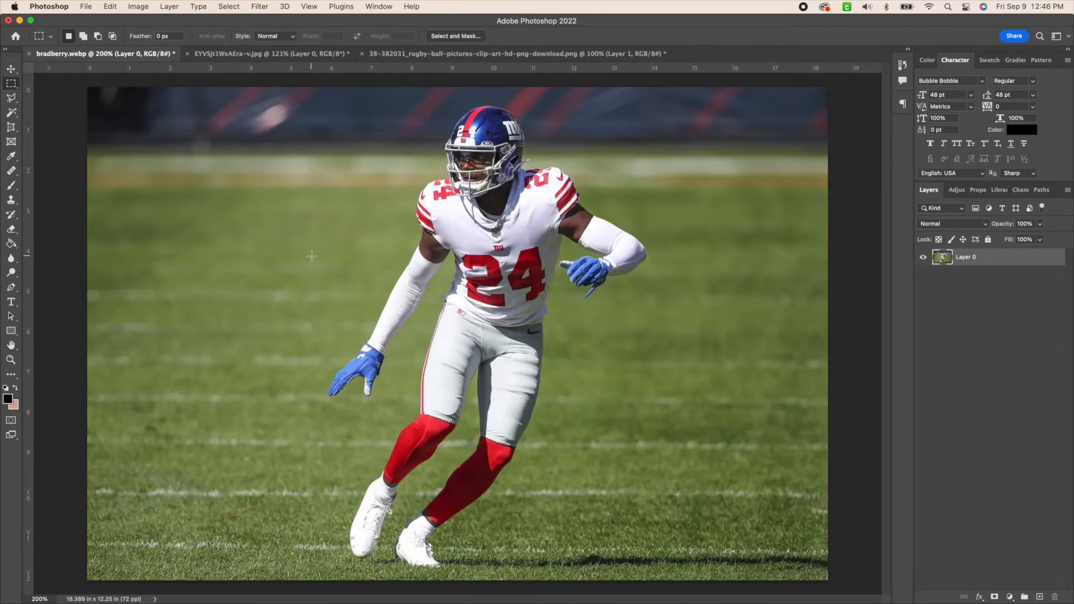
Select the player on Layer 0 with Select Subject, try deleting the selected area, and undo the deletion.
key("super+a")
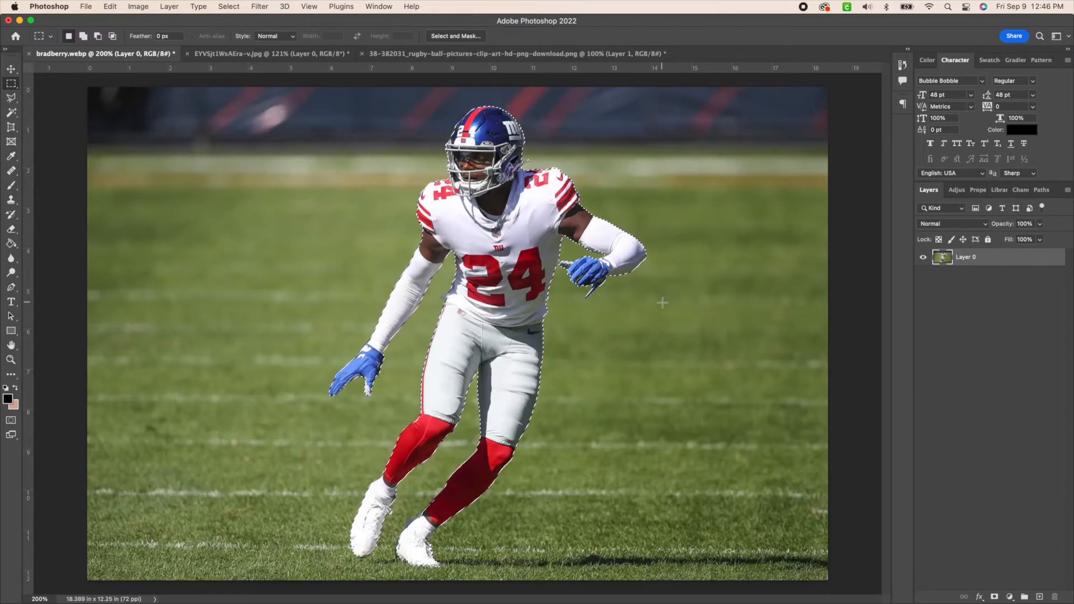
key("Delete")
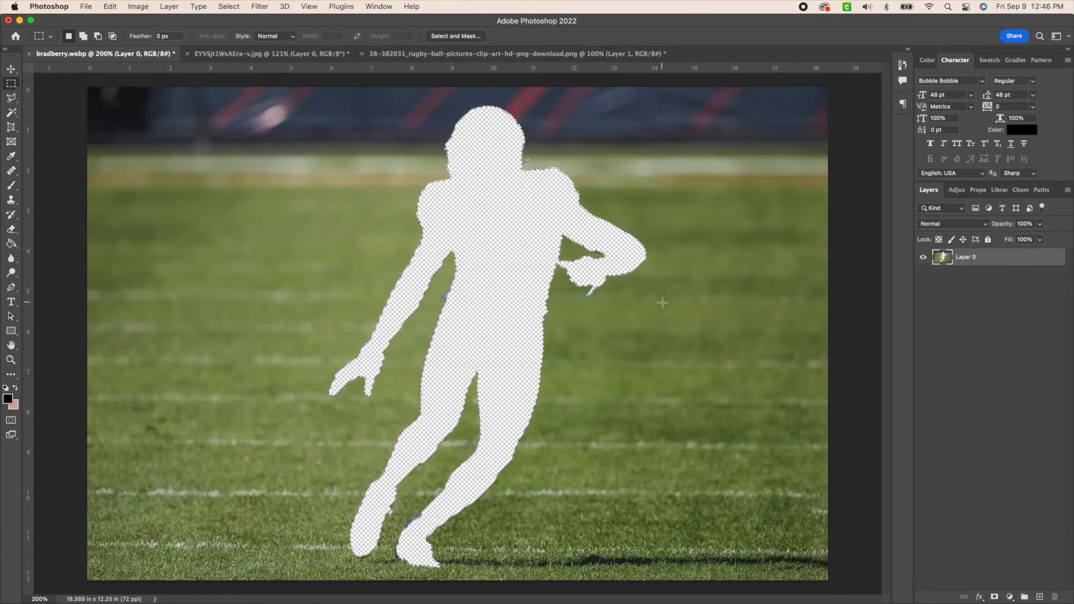
key("super+z")
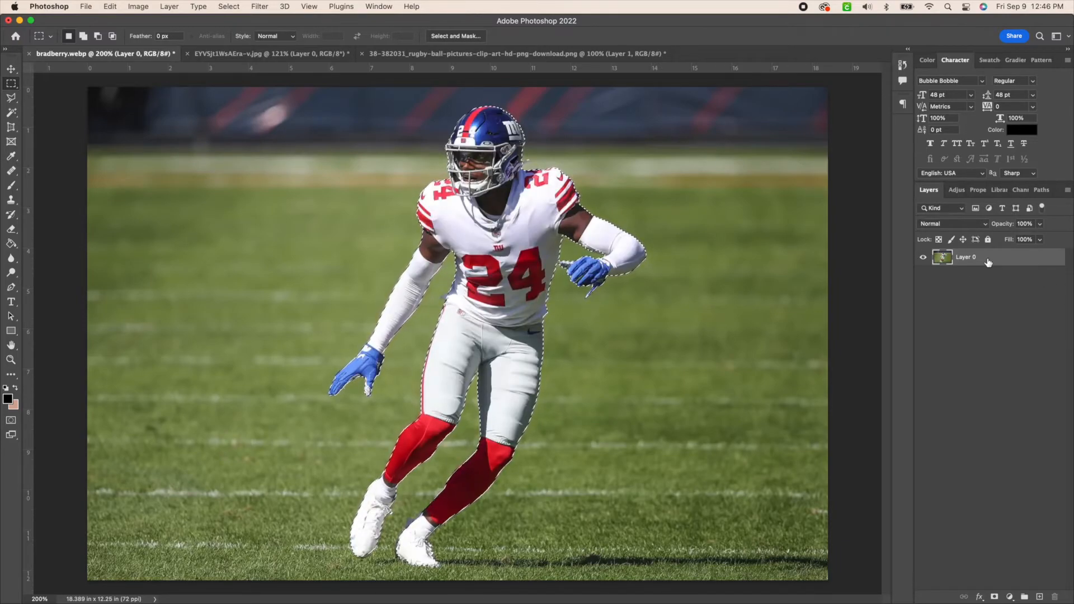
Copy the selected player onto a new layer and hide Layer 0.
key("super+j")
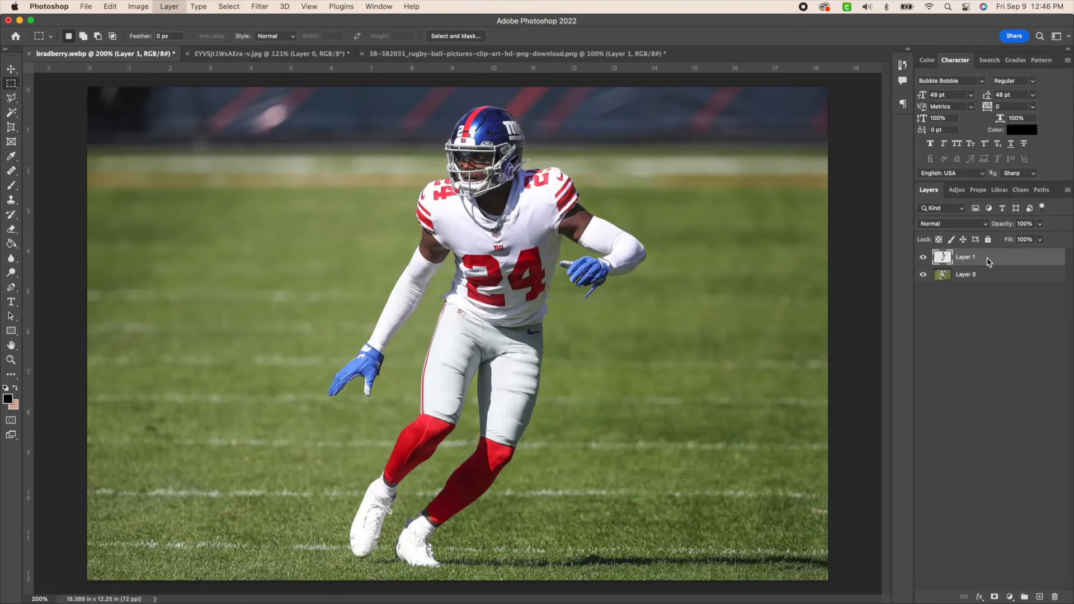
left_click(924, 274)
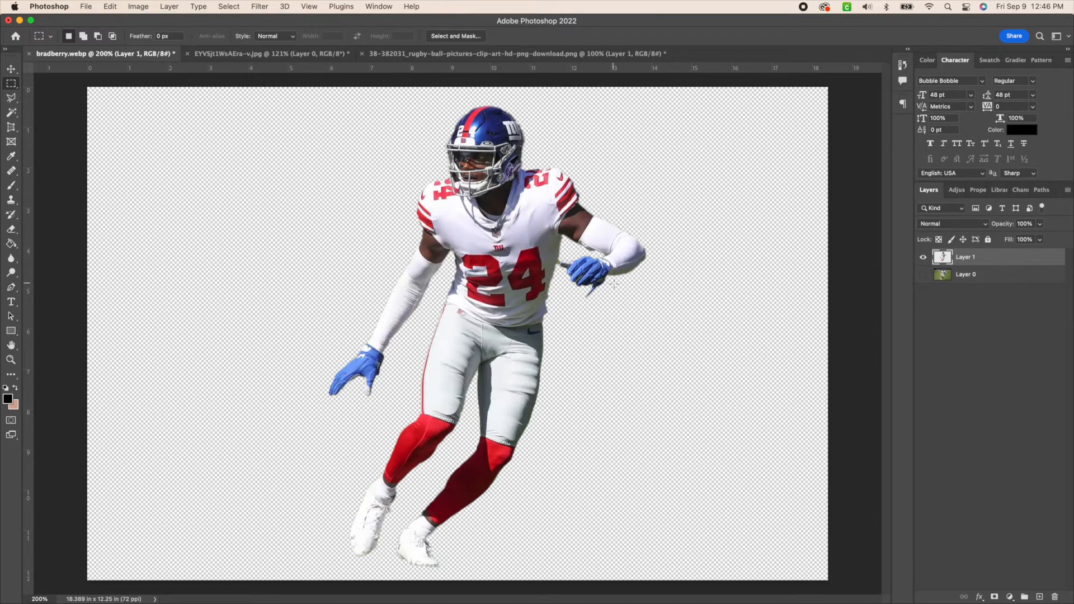
Examine the cutout's edges up close around the jersey, pants and the glove of the raised hand.
key("super+plus")
key("super+plus")
key("super+plus")
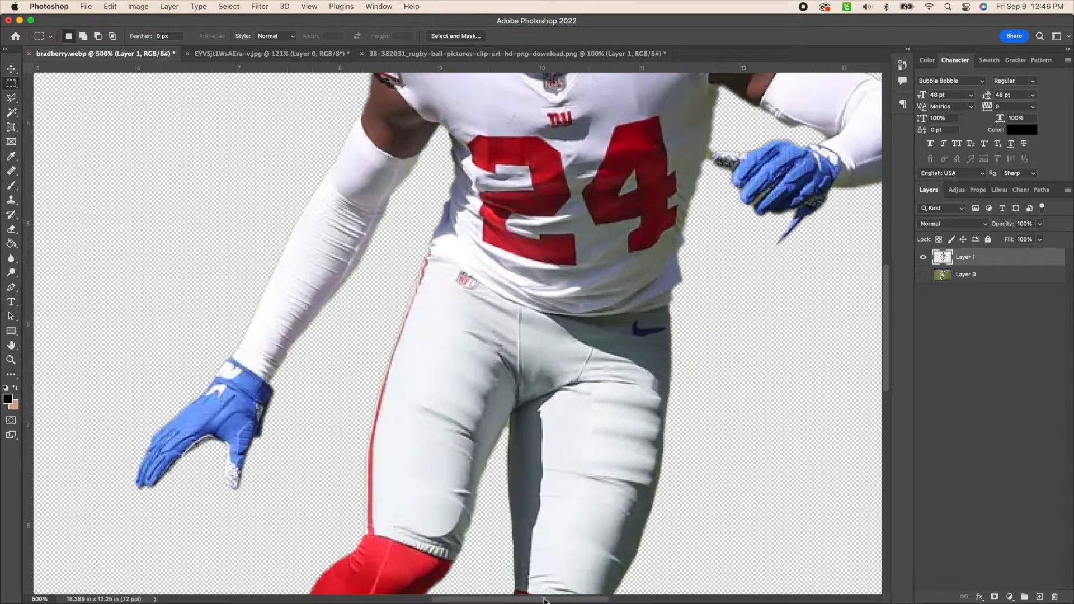
scroll(540, 600, "right", 5)
scroll(564, 232, "down", 3)
scroll(564, 232, "up", 4)
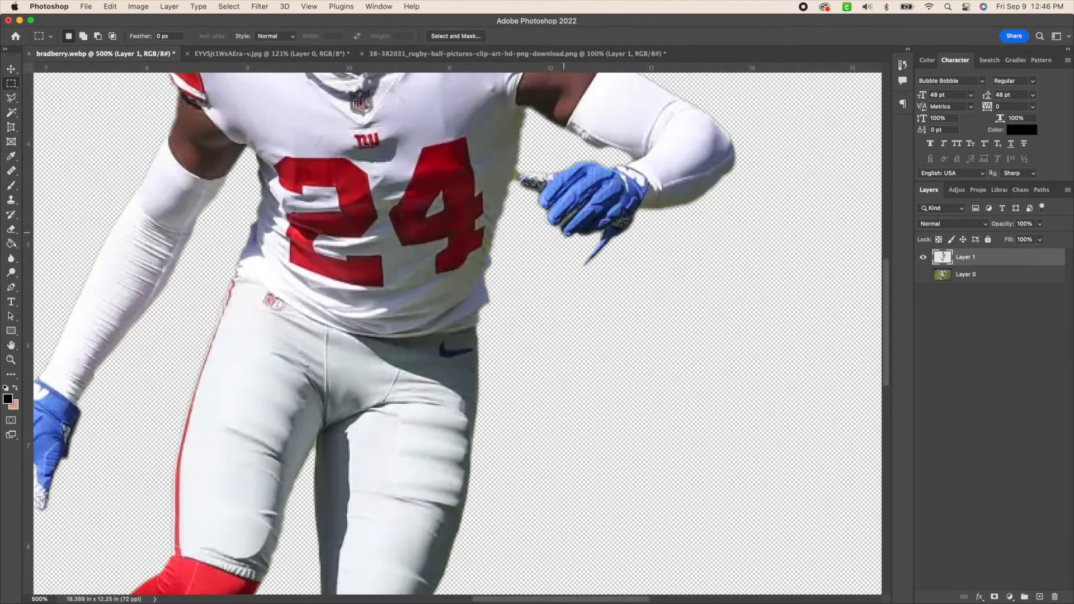
key("super+plus")
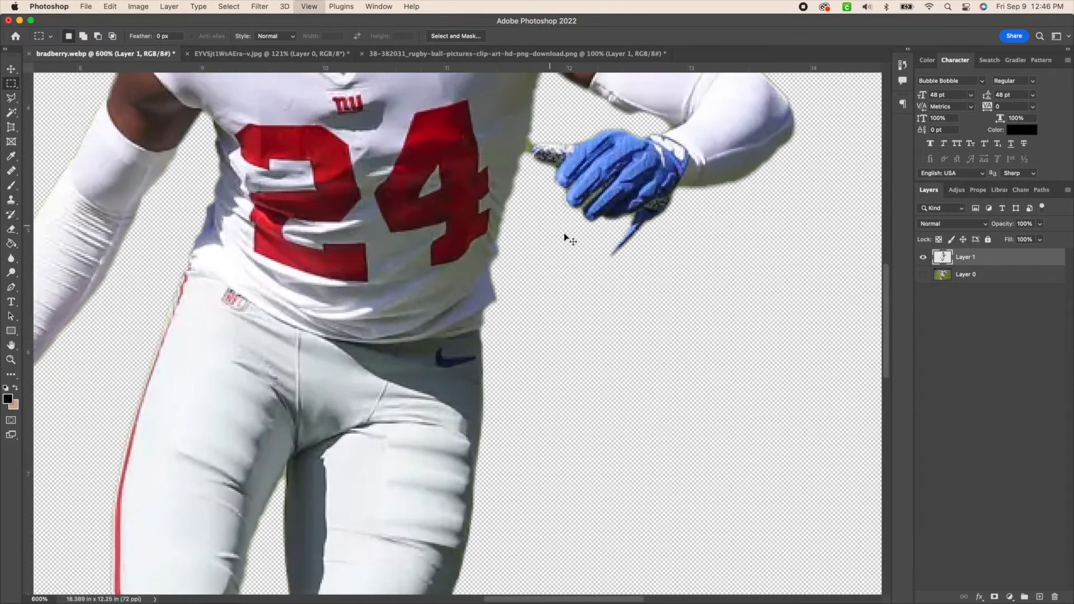
scroll(566, 238, "down", 2)
key("super+plus")
scroll(479, 170, "up", 3)
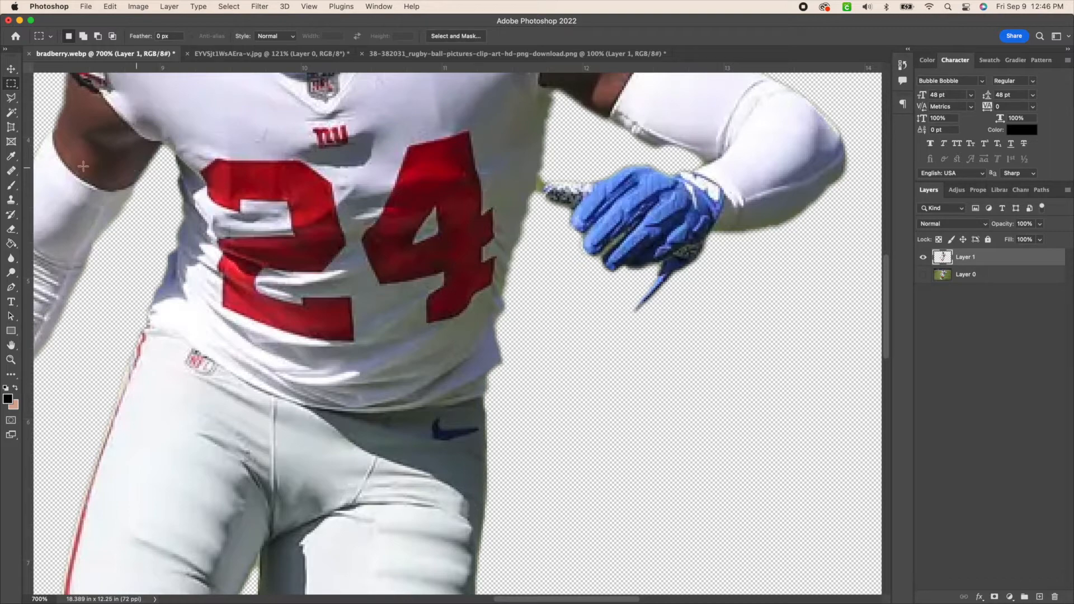
Remove the stray blue spike below the raised glove on Layer 1 with the Polygonal Lasso and clear the selection.
left_click(11, 98)
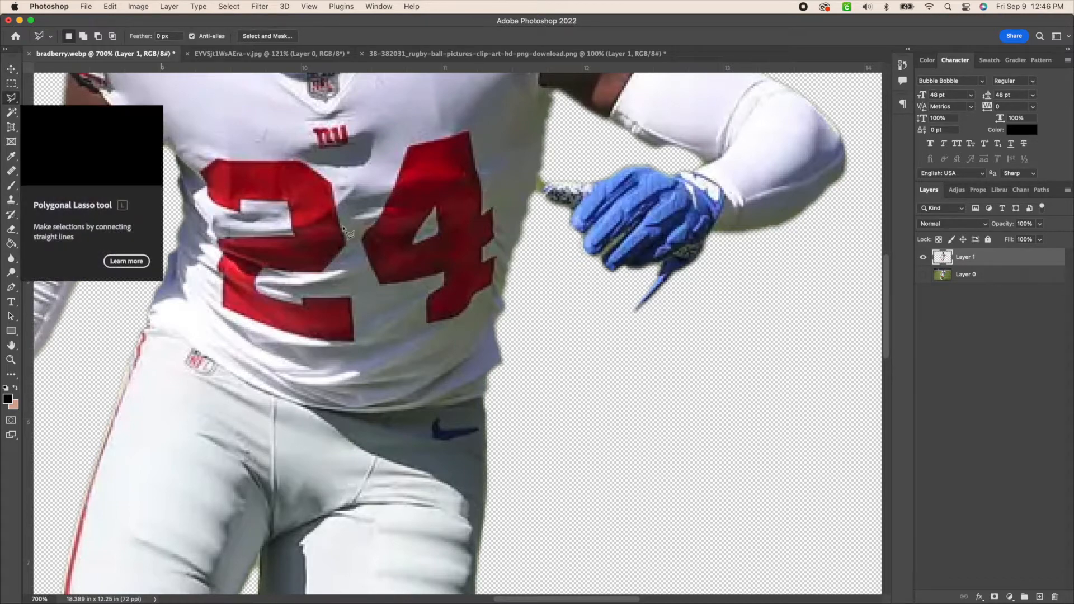
left_click(672, 274)
left_click(631, 281)
left_click(603, 313)
left_click(599, 345)
left_click(669, 351)
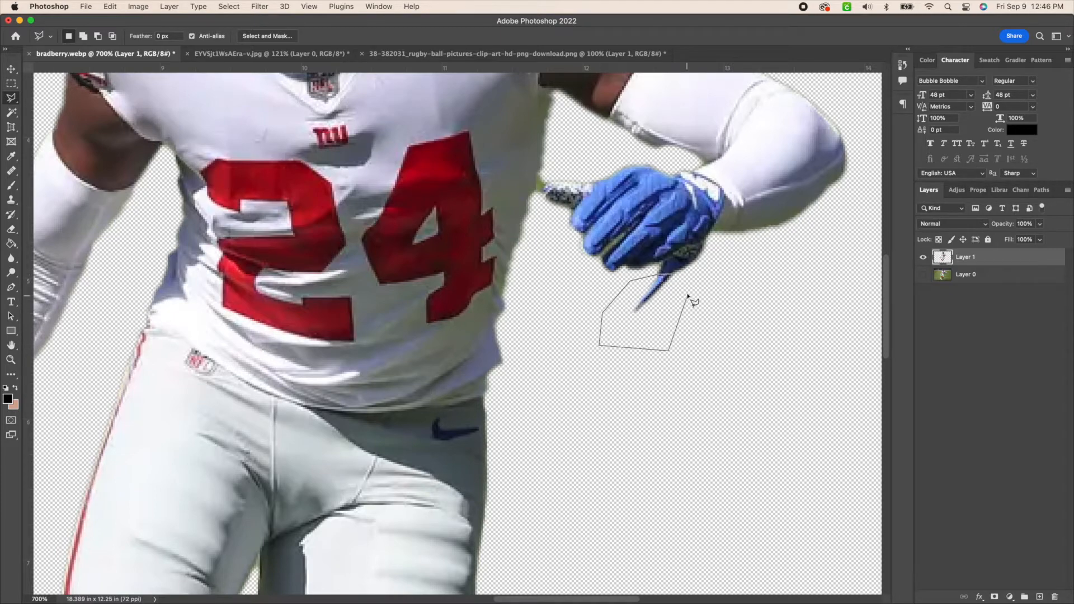
left_click(673, 275)
key("Delete")
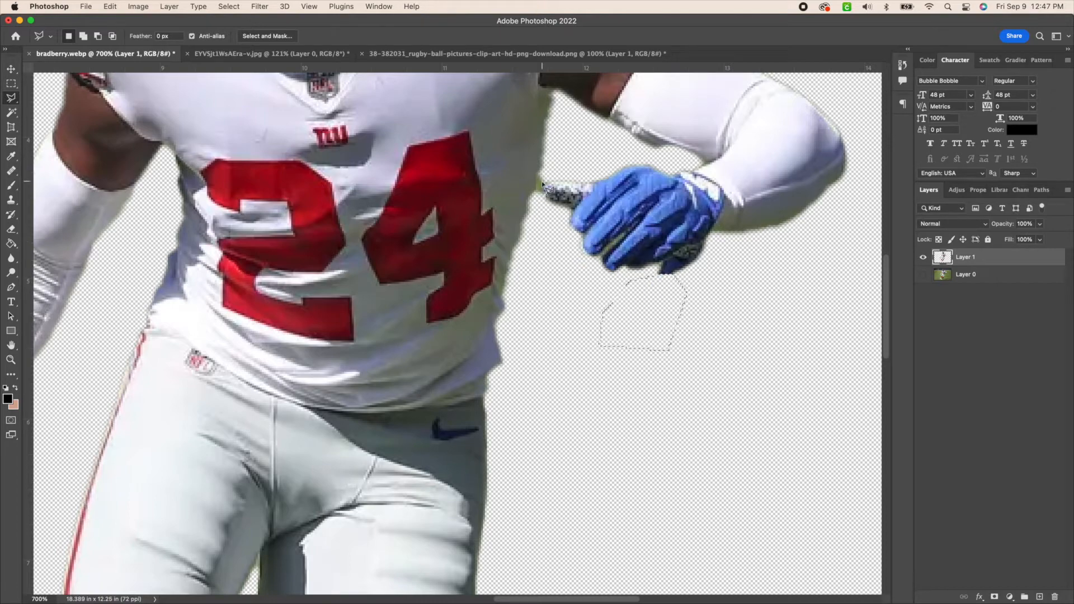
key("super+d")
scroll(762, 318, "down", 10)
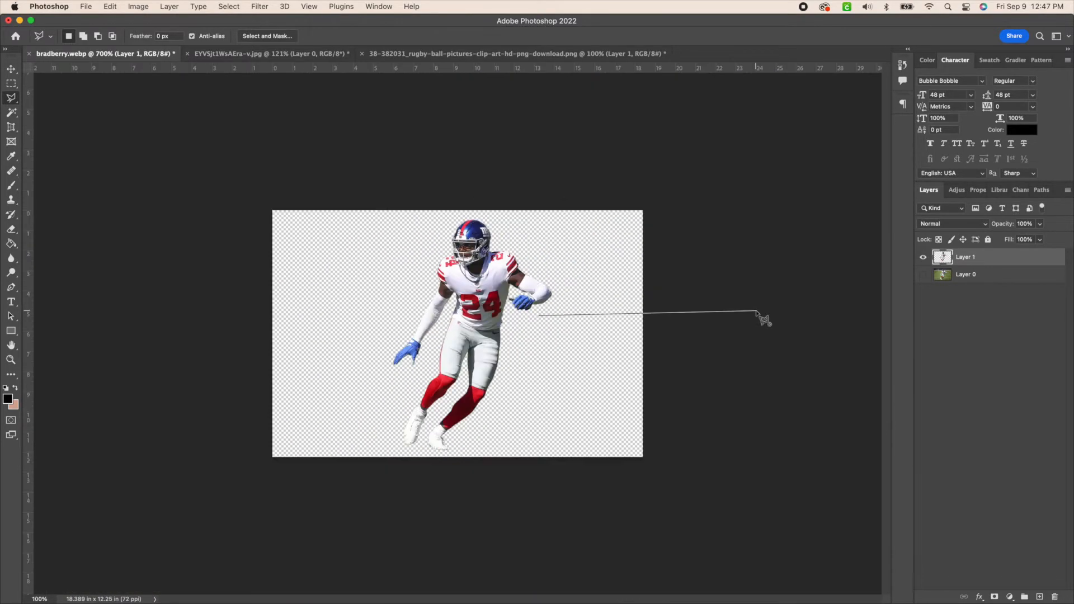
left_click(757, 311)
key("super+equal")
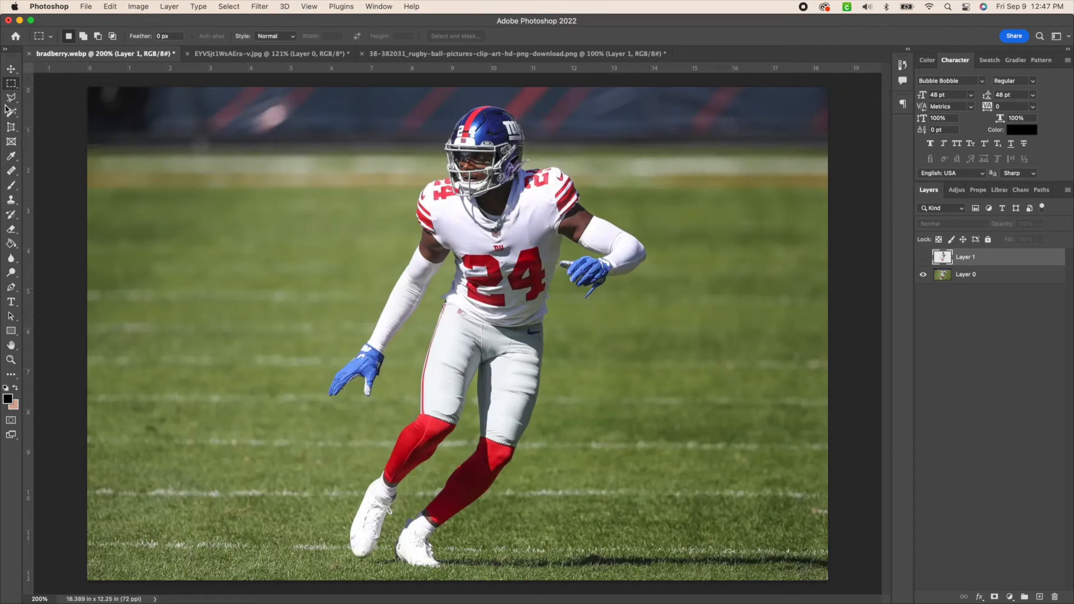
Try tracing the player's arm and shoulder up to the helmet on the original photo with the Magnetic Lasso.
left_click(9, 102)
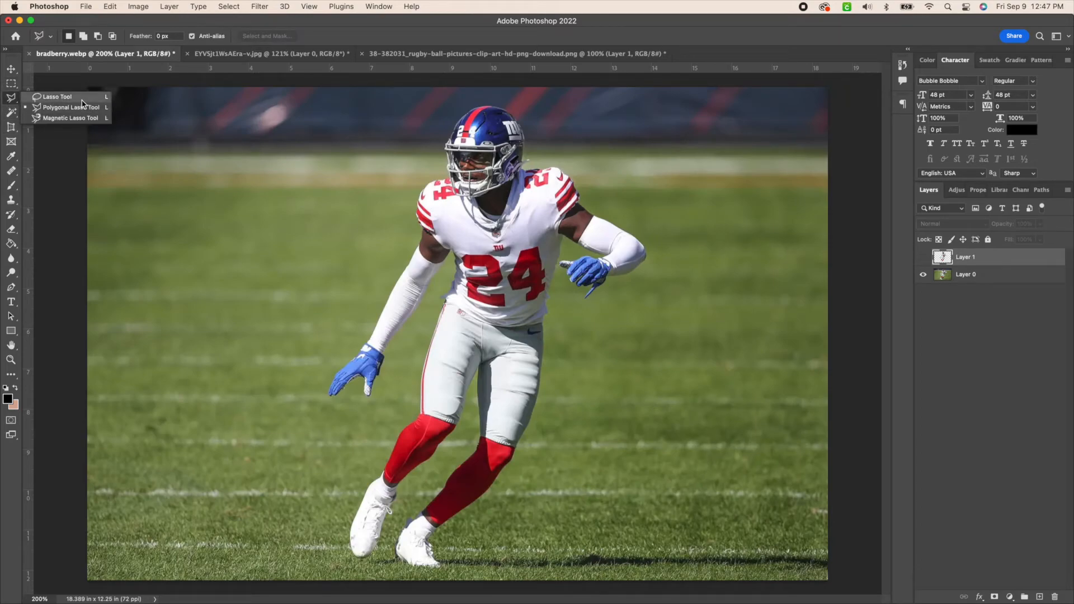
left_click(90, 119)
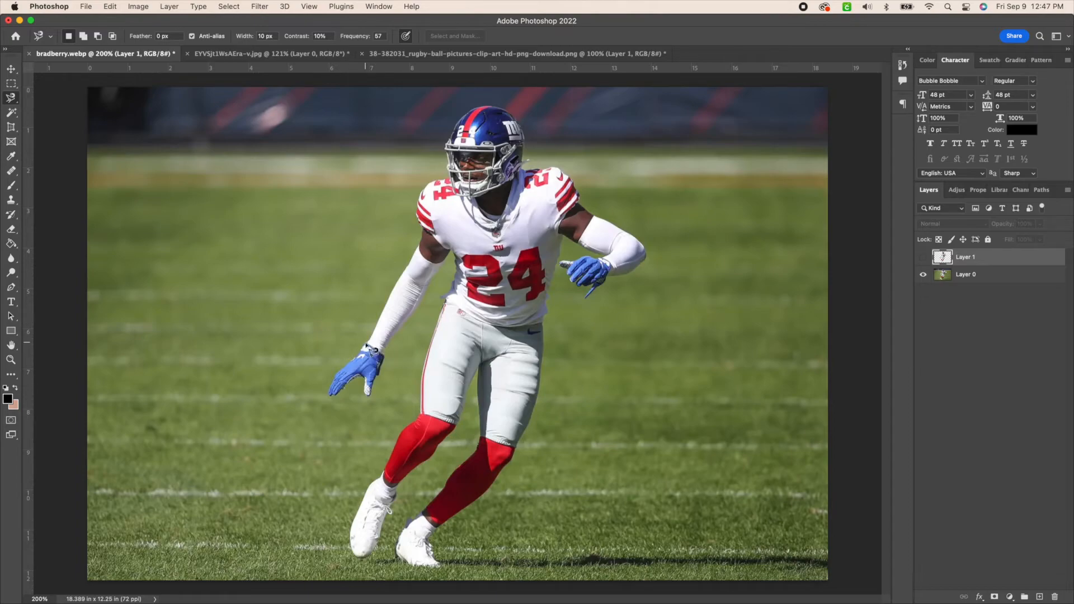
left_click(228, 255)
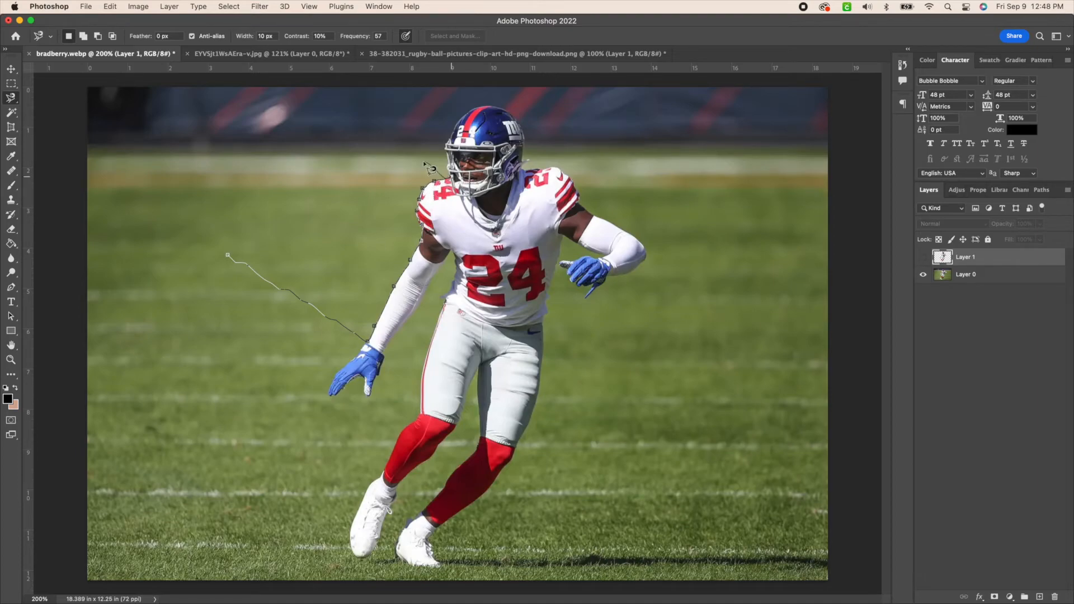
left_click(230, 256)
left_click(1002, 277)
key("super+z")
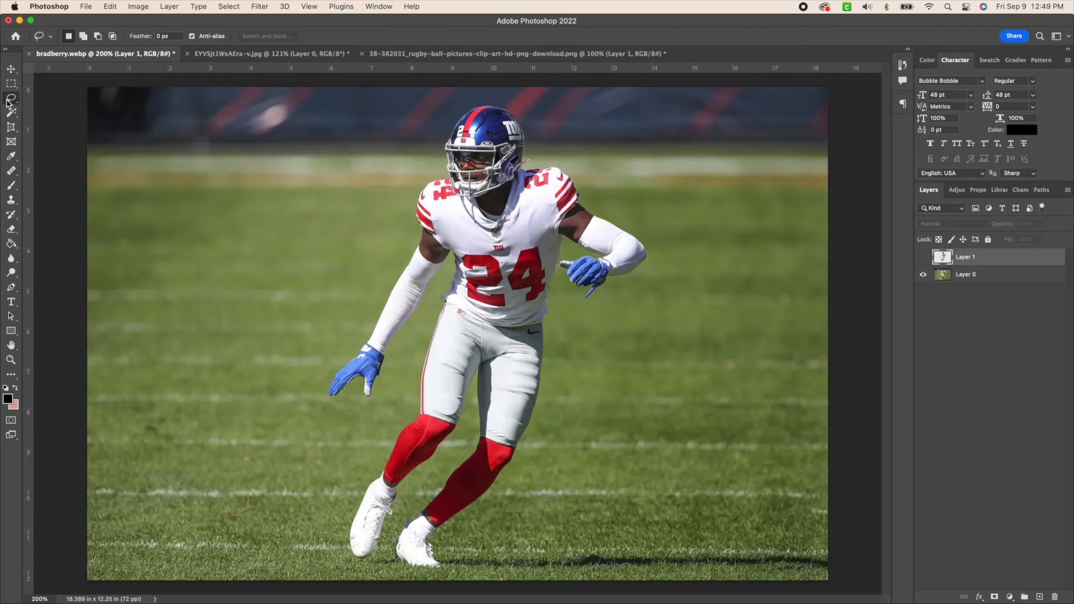
Outline the grass patch between the lowered glove and the red-striped thigh on Layer 0 with the freehand Lasso and delete it.
right_click(11, 99)
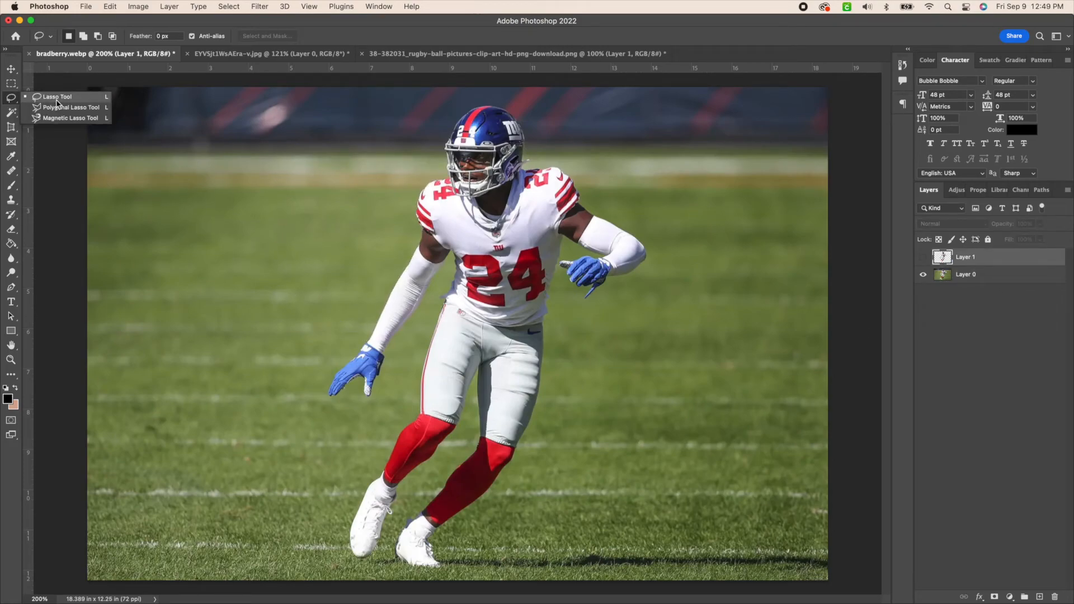
left_click(57, 100)
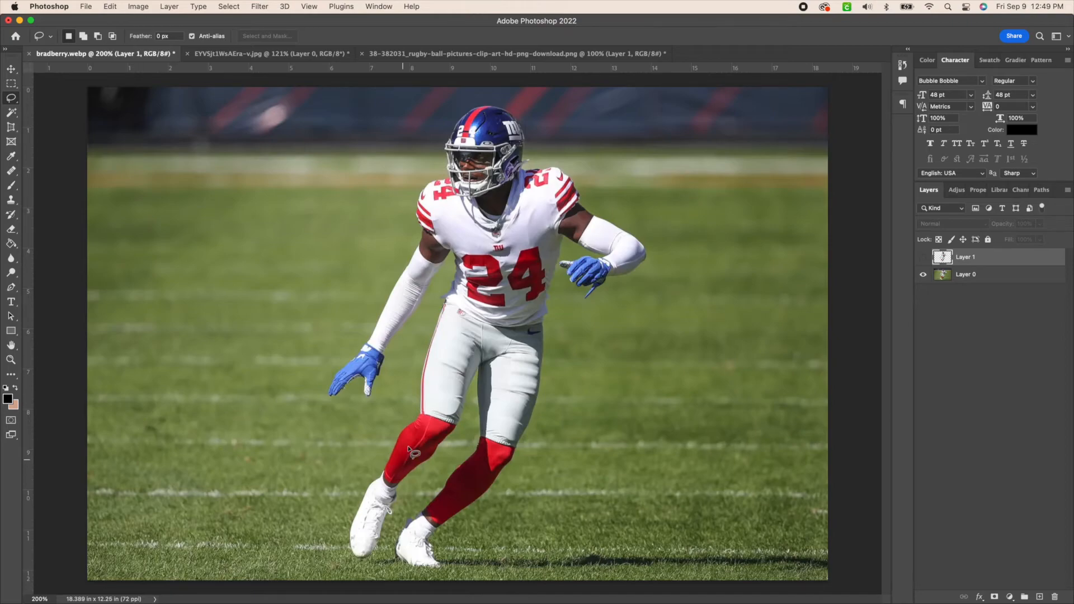
key("super+equal")
key("super+equal")
key("super+equal")
key("super+equal")
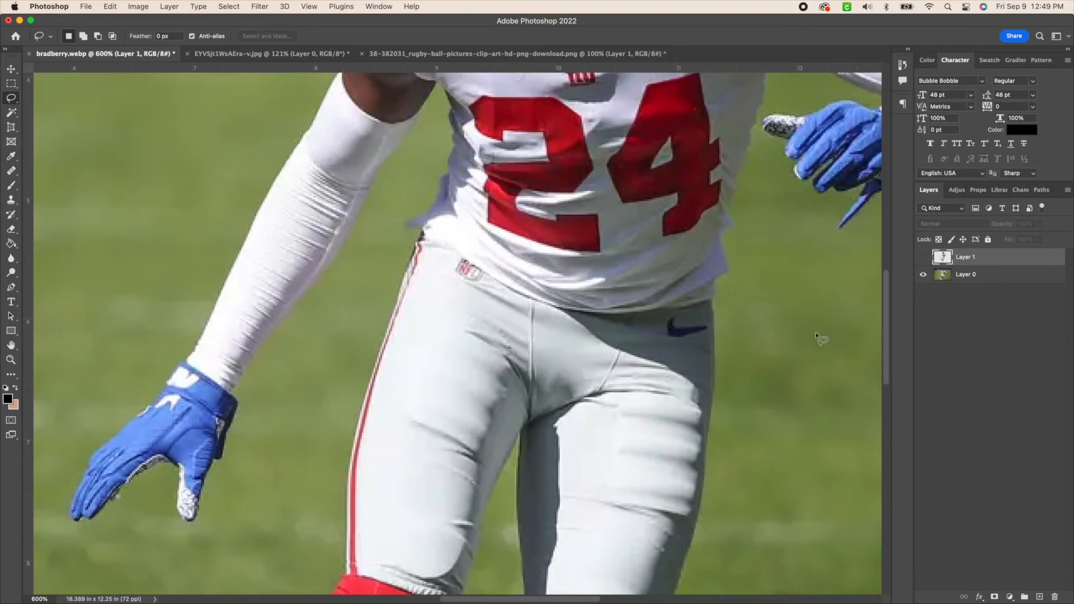
left_click(957, 283)
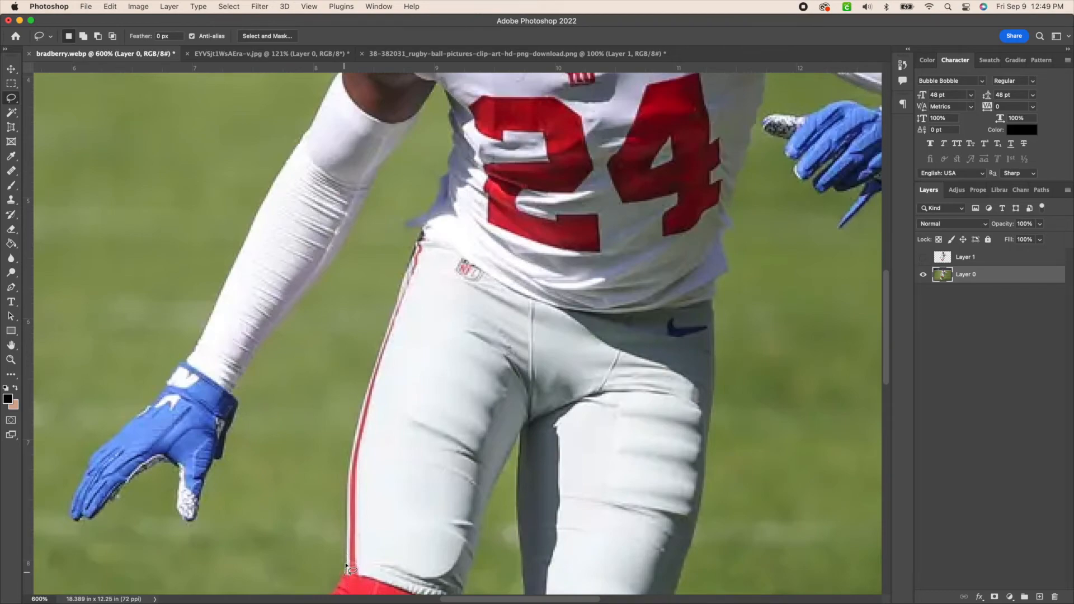
mouse_move(347, 554)
left_mouse_down()
mouse_move(350, 467)
mouse_move(376, 362)
mouse_move(320, 375)
mouse_move(278, 401)
mouse_move(236, 441)
mouse_move(221, 485)
mouse_move(221, 535)
mouse_move(238, 566)
mouse_move(343, 578)
left_mouse_up()
key("Delete")
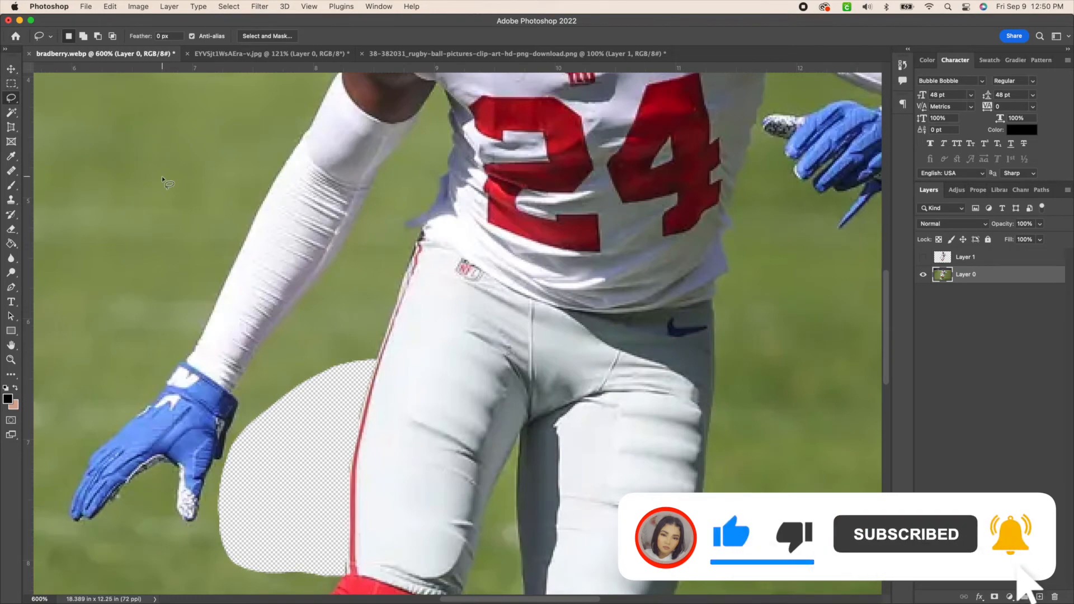
key("super+minus")
key("super+minus")
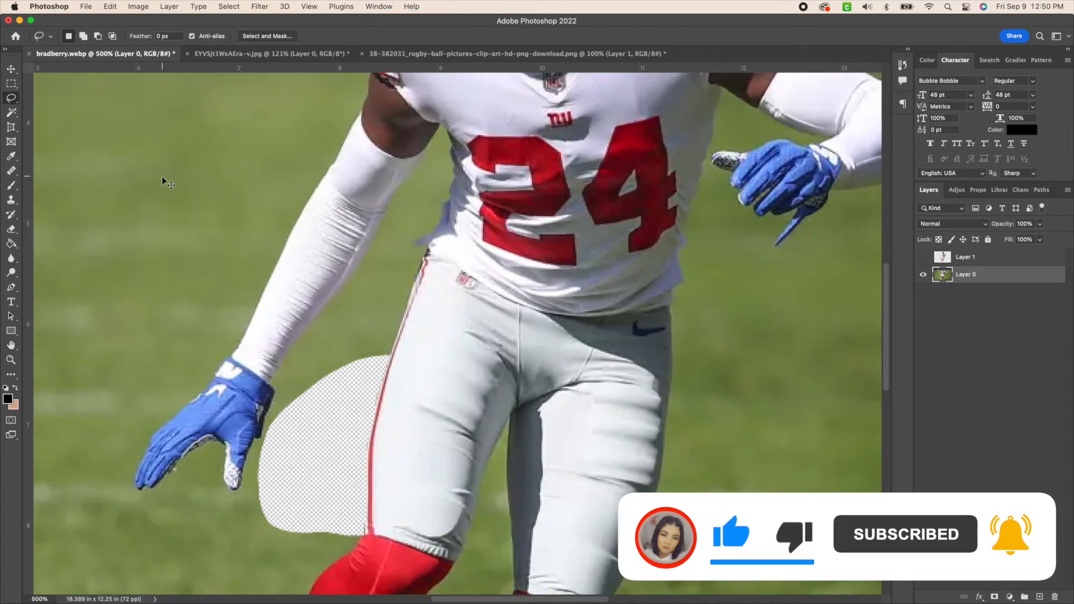
key("super+minus")
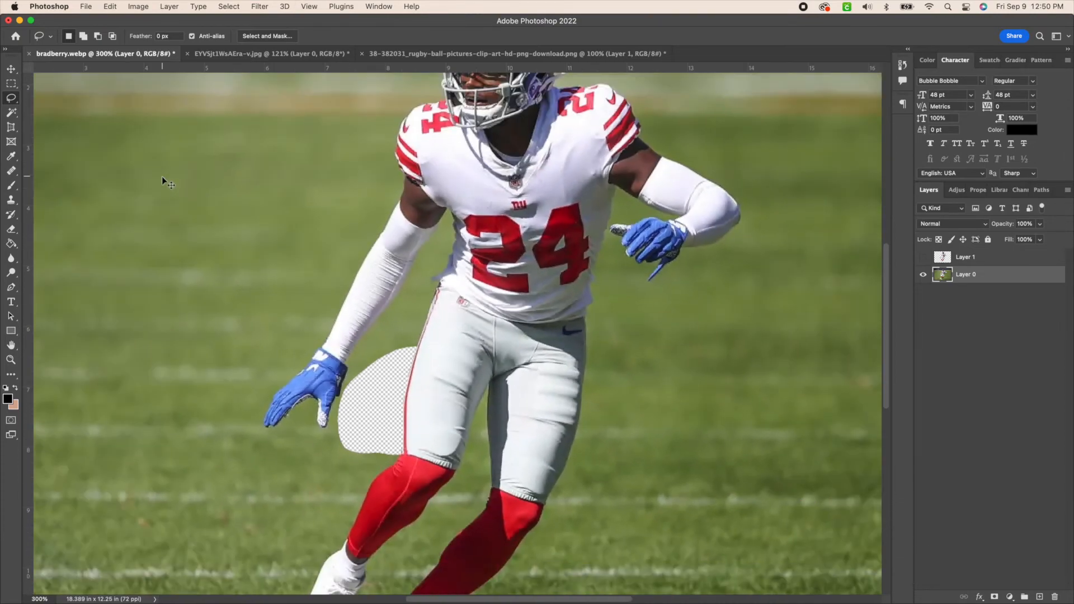
key("super+minus")
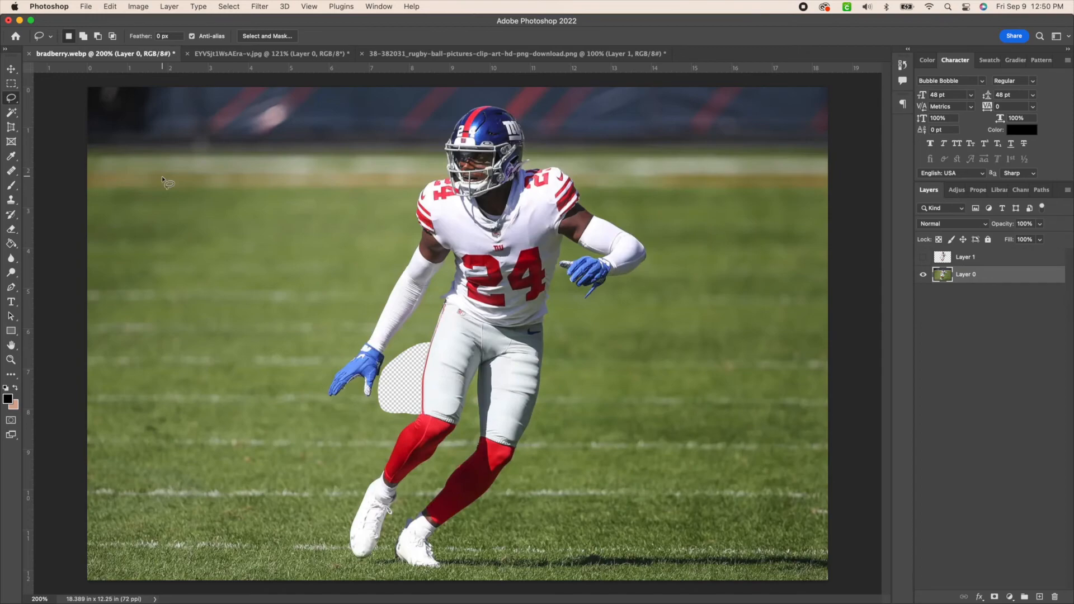